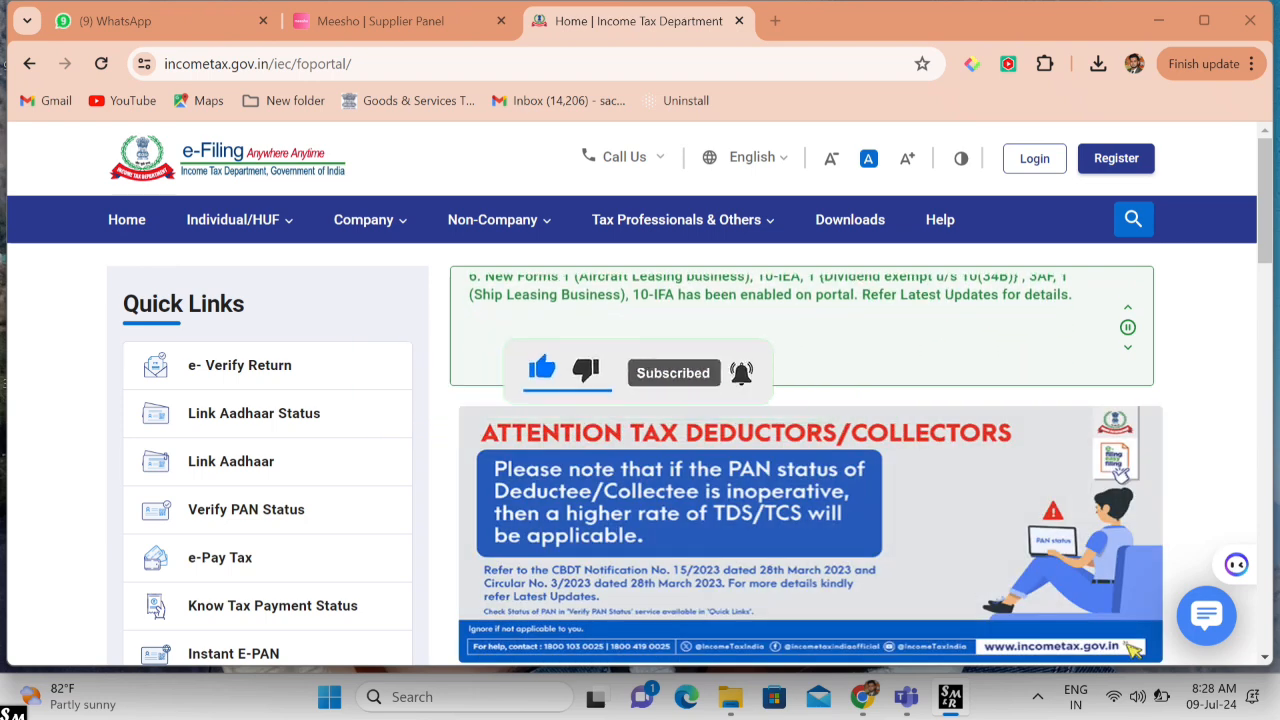
Log in to the income tax e-Filing portal and open the page for filing income tax forms.
click(1034, 163)
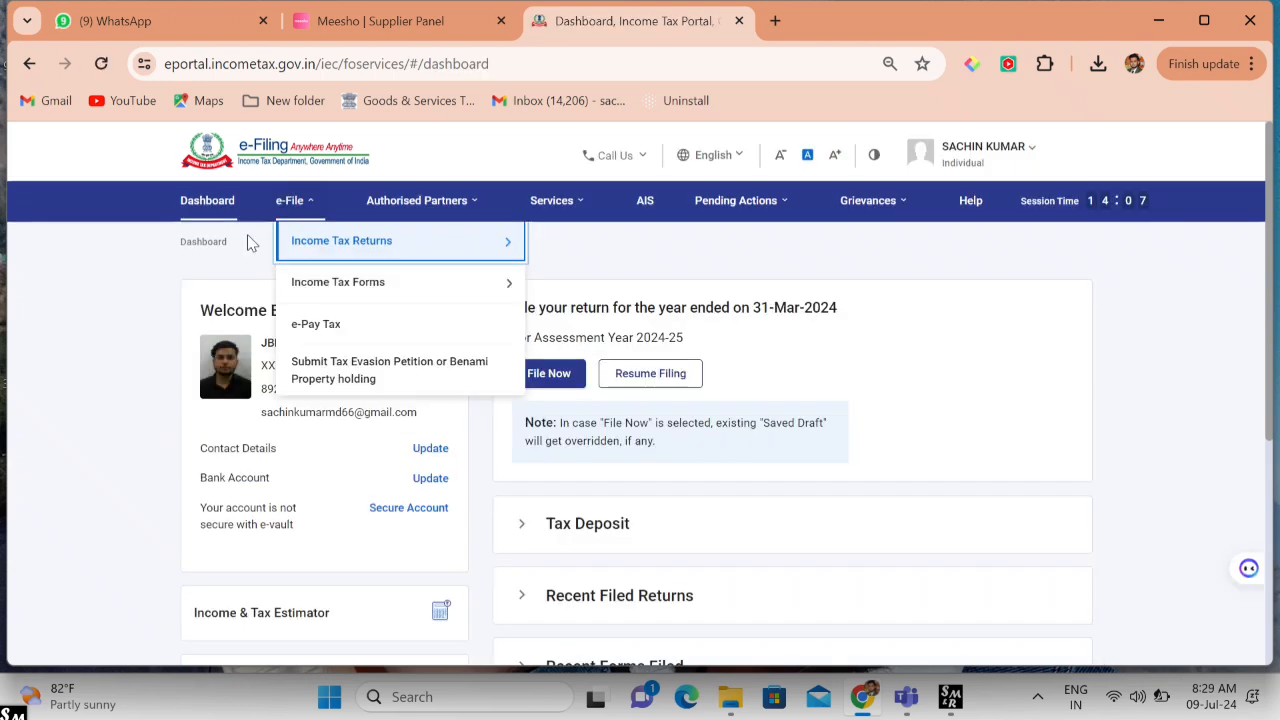
mouse_move(307, 225)
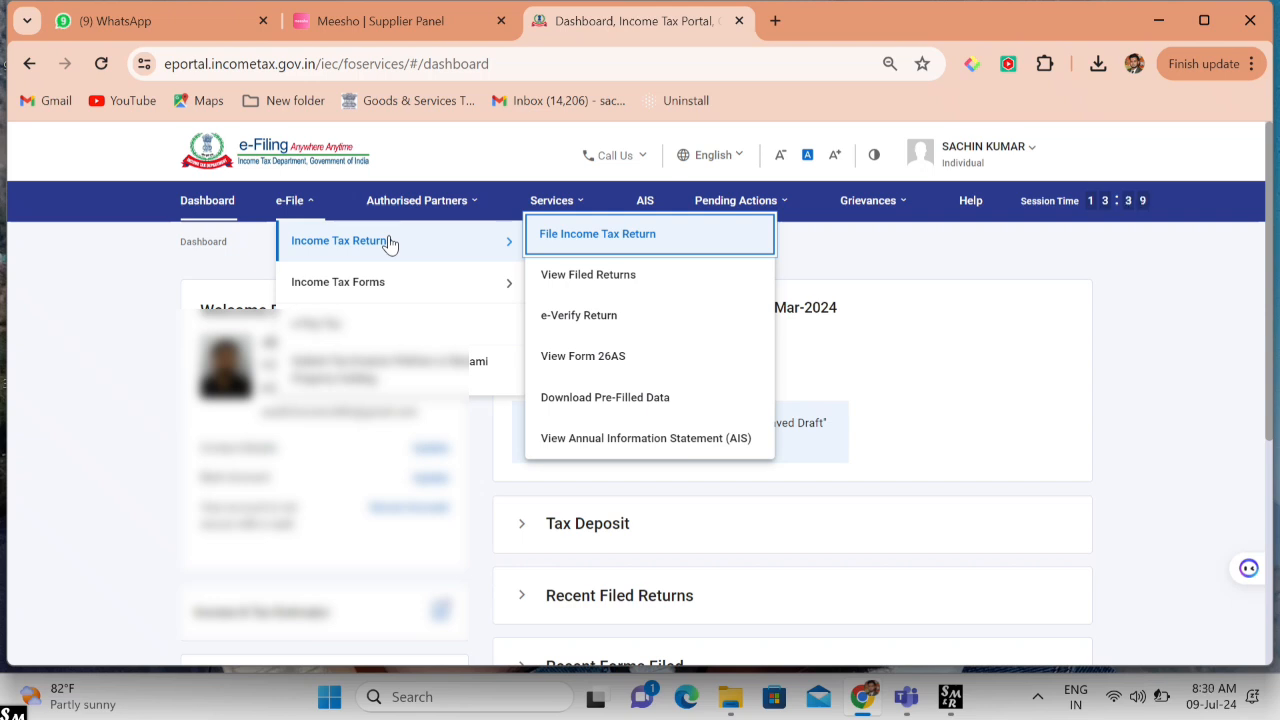
mouse_move(417, 278)
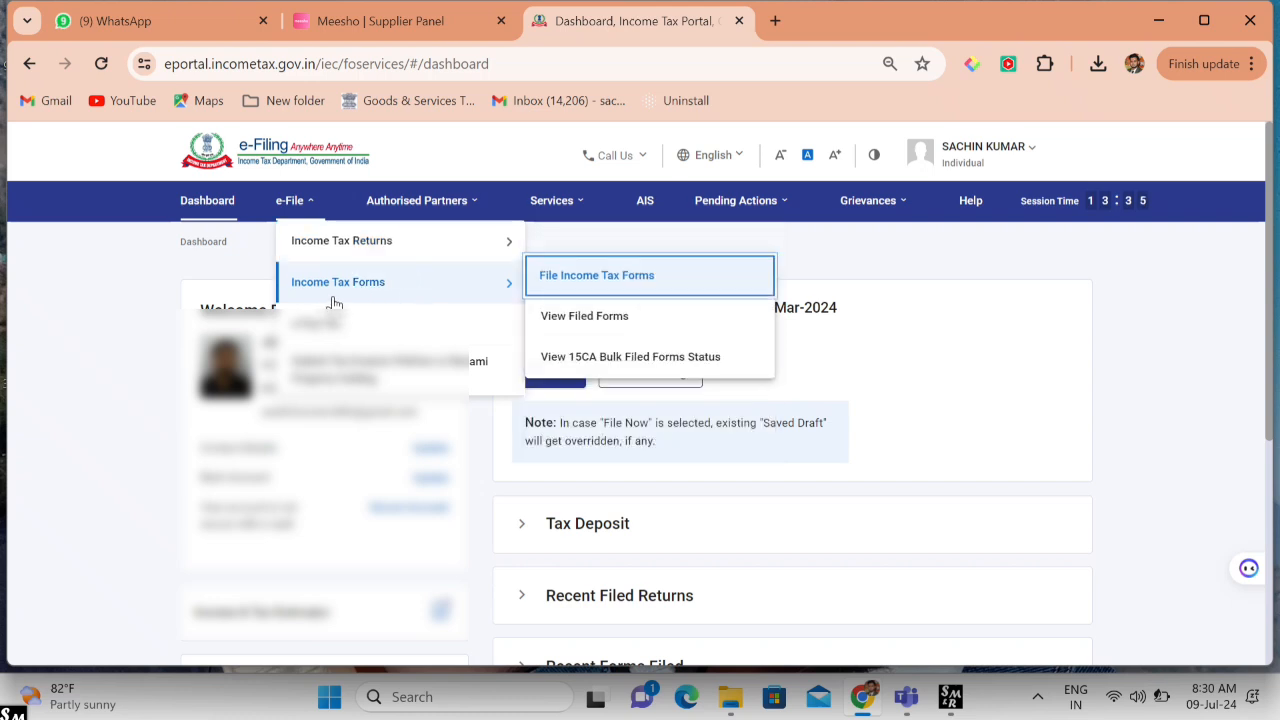
click(620, 277)
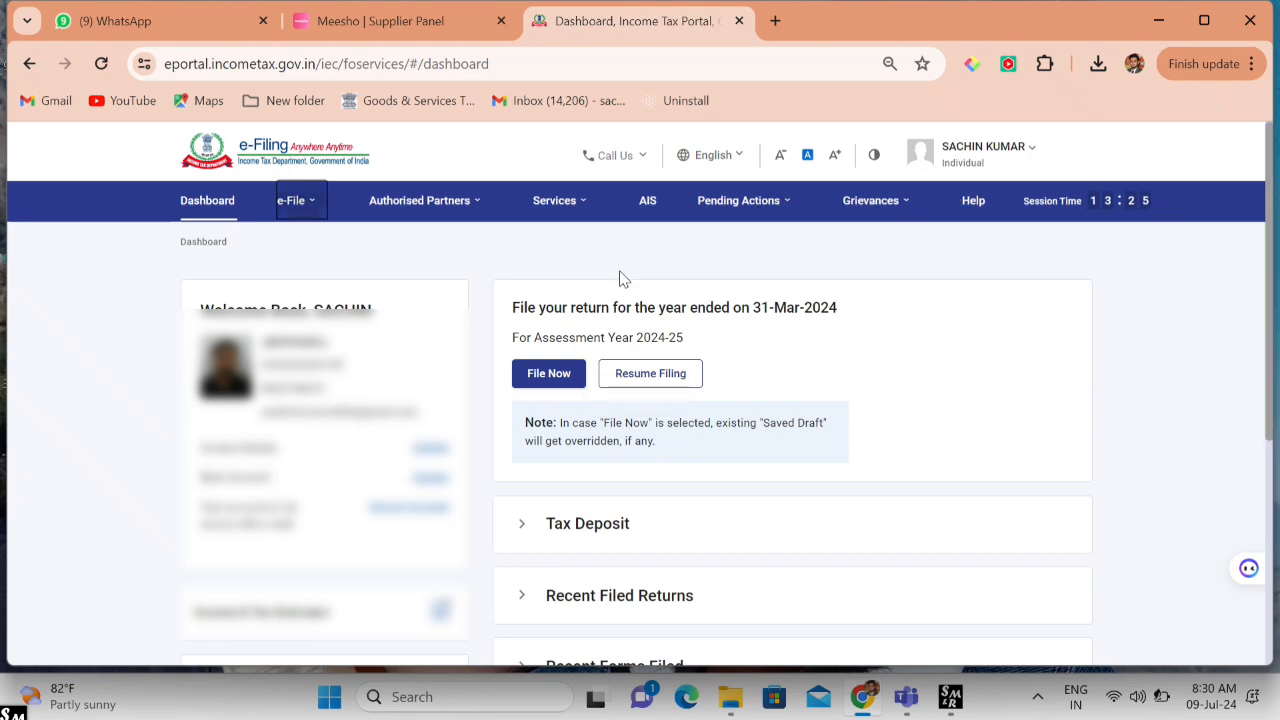
Choose Form 10-IEA for filing and continue with assessment year 2024-25.
scroll(566, 280, down, 4)
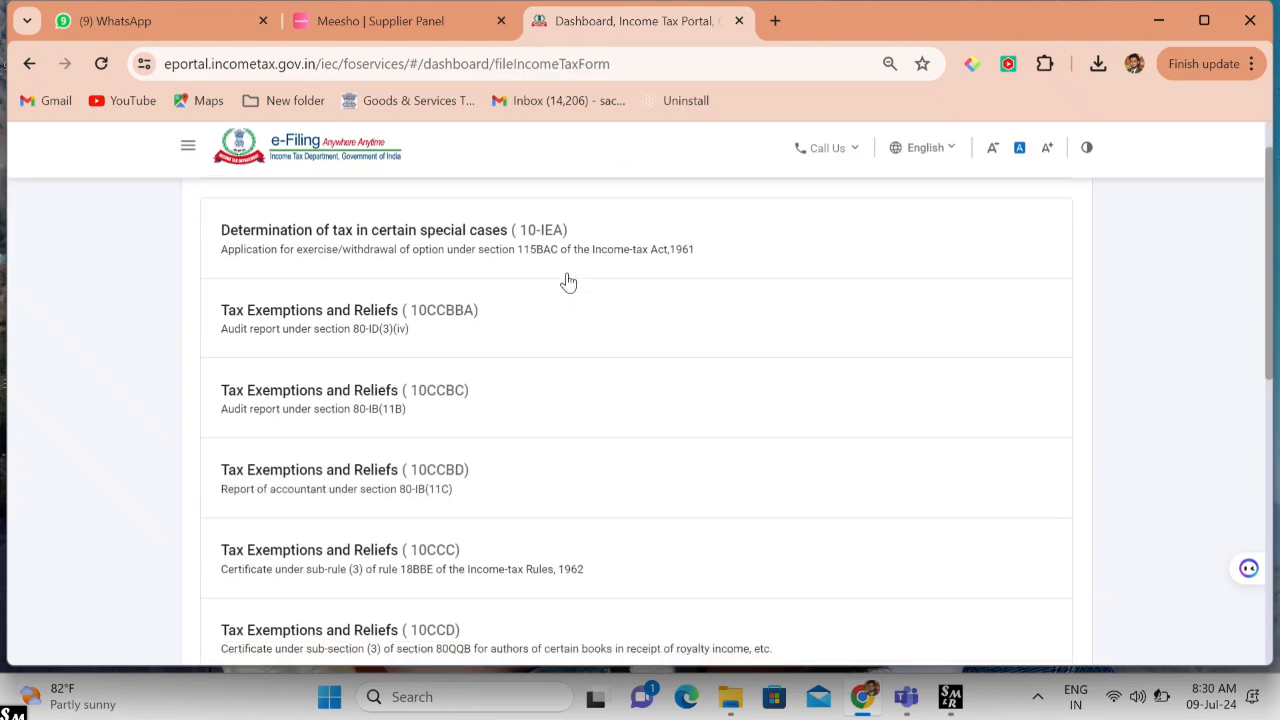
scroll(566, 282, up, 3)
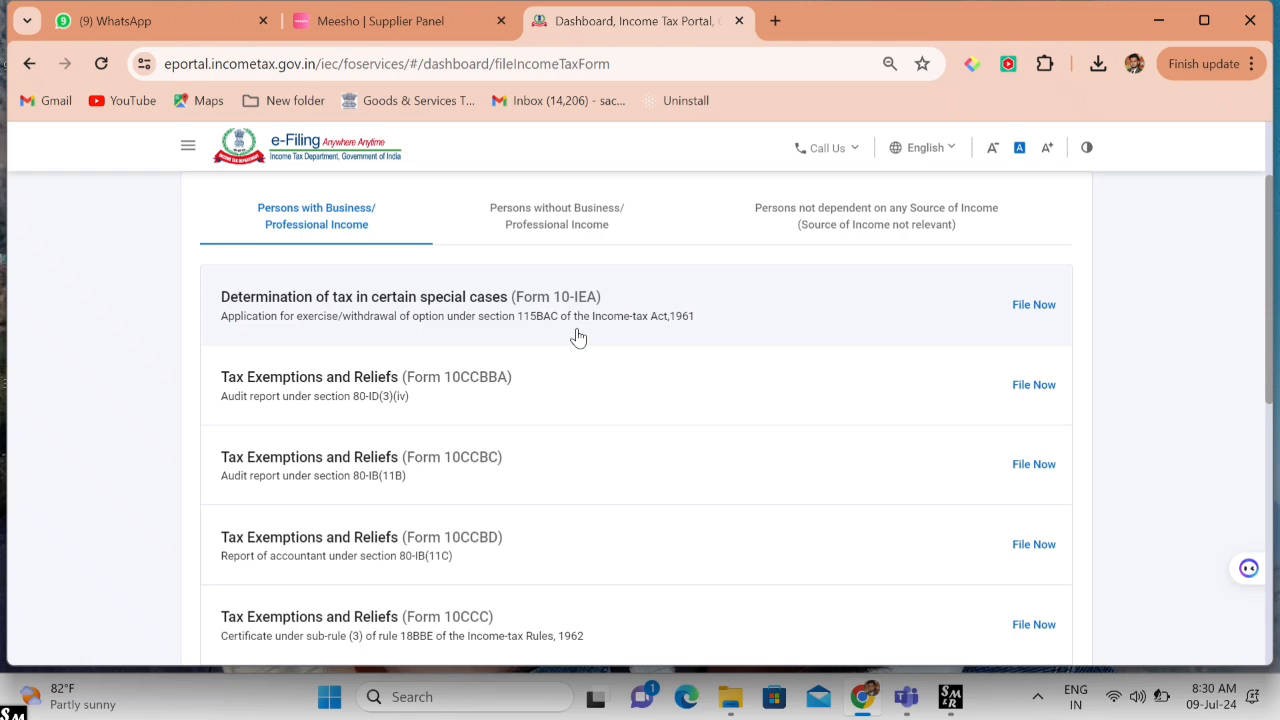
click(1035, 306)
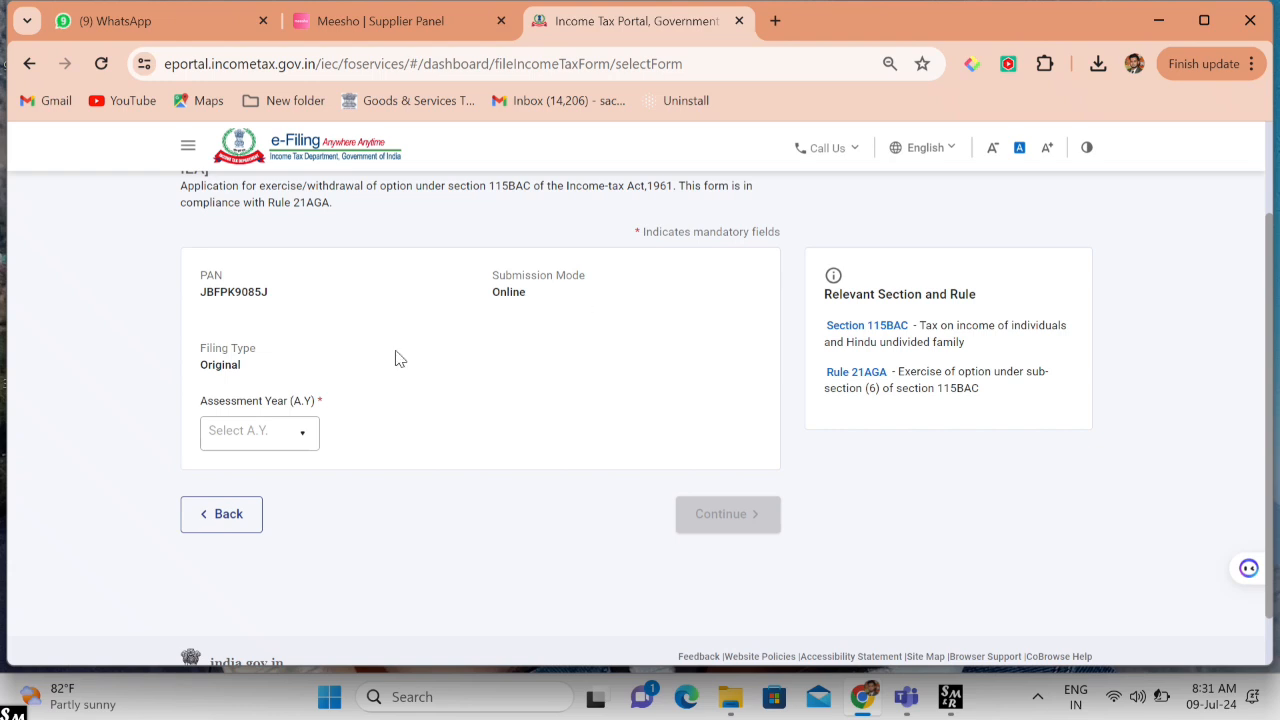
click(295, 445)
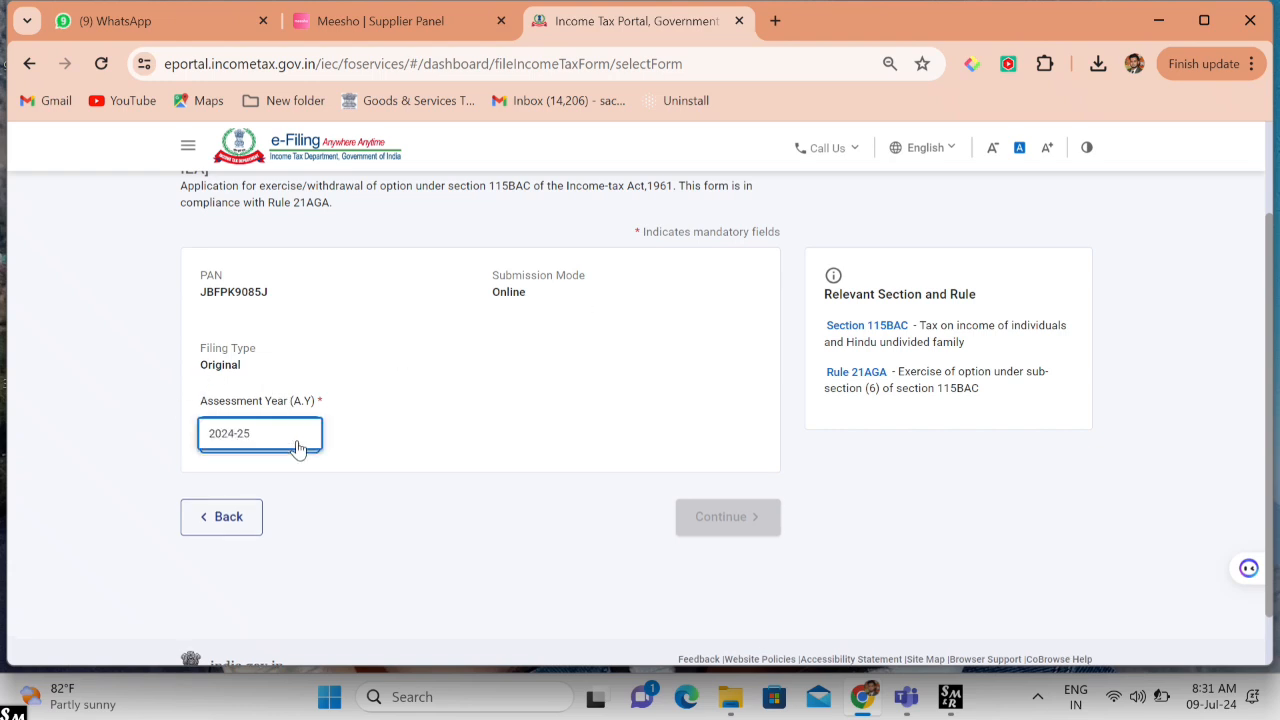
click(296, 447)
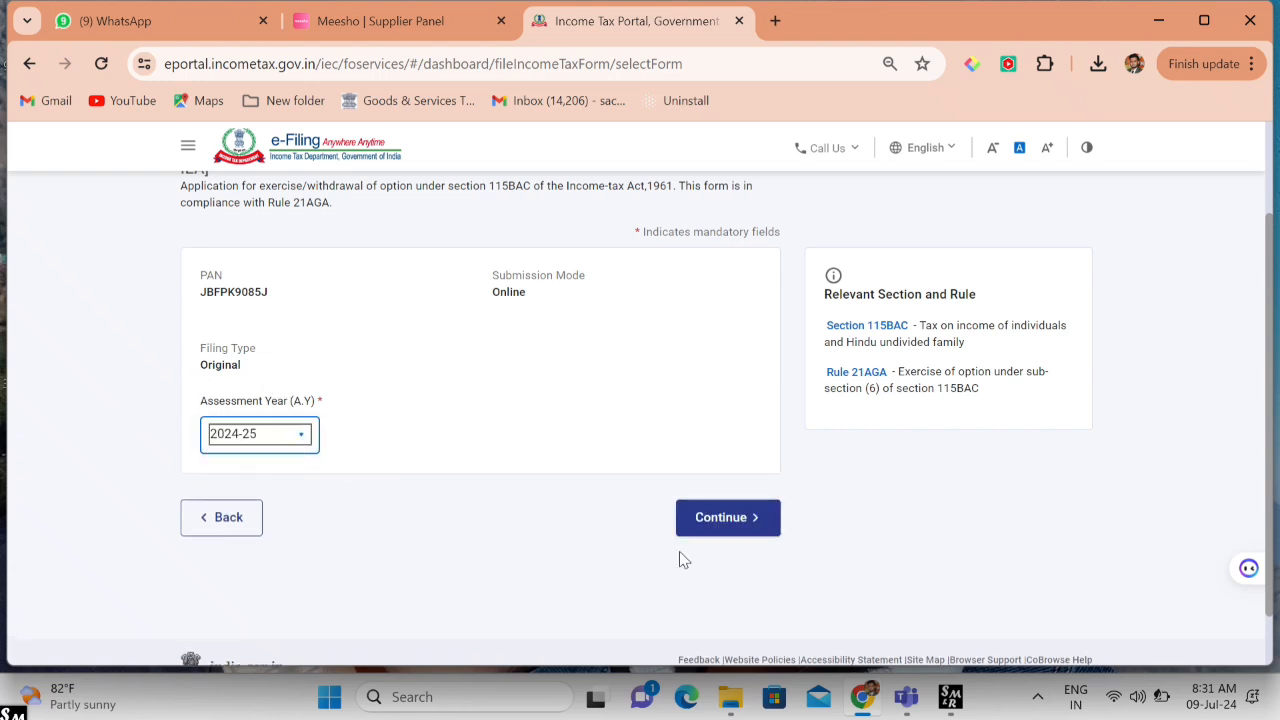
click(731, 522)
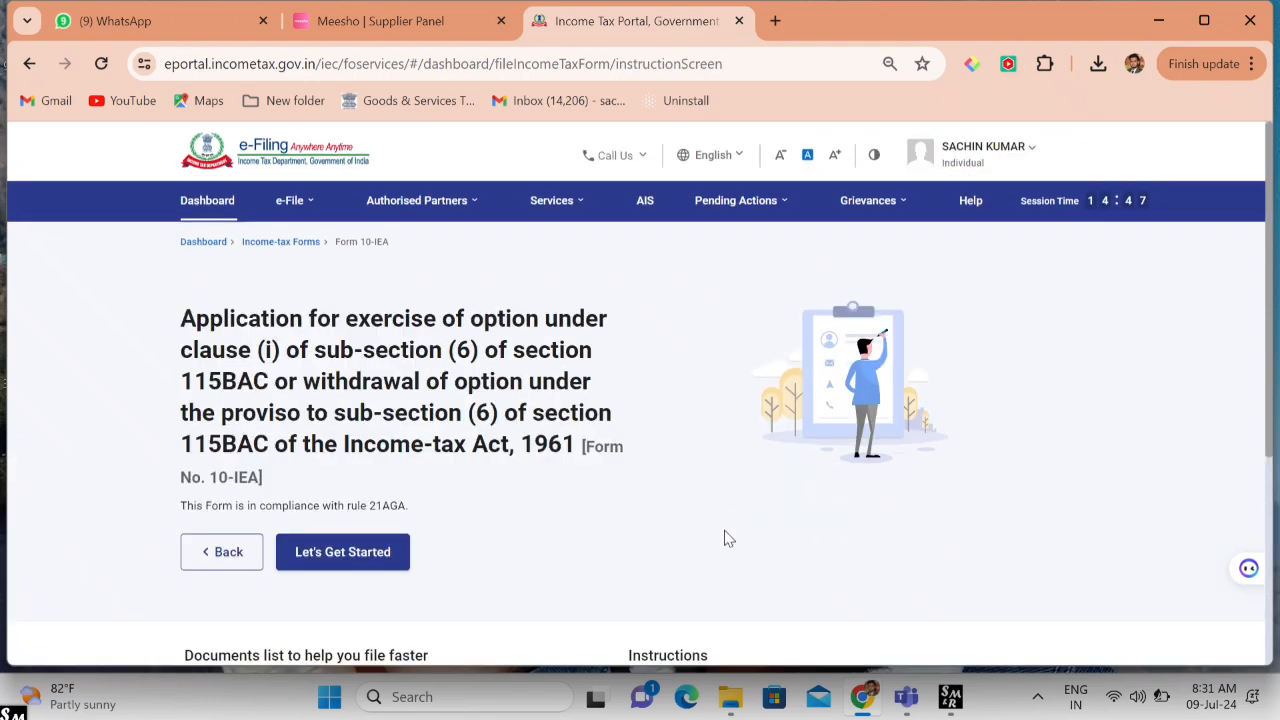
Start the Form 10-IEA application with business or profession income set to Yes and the 31st July due date, and confirm proceeding.
scroll(686, 489, down, 2)
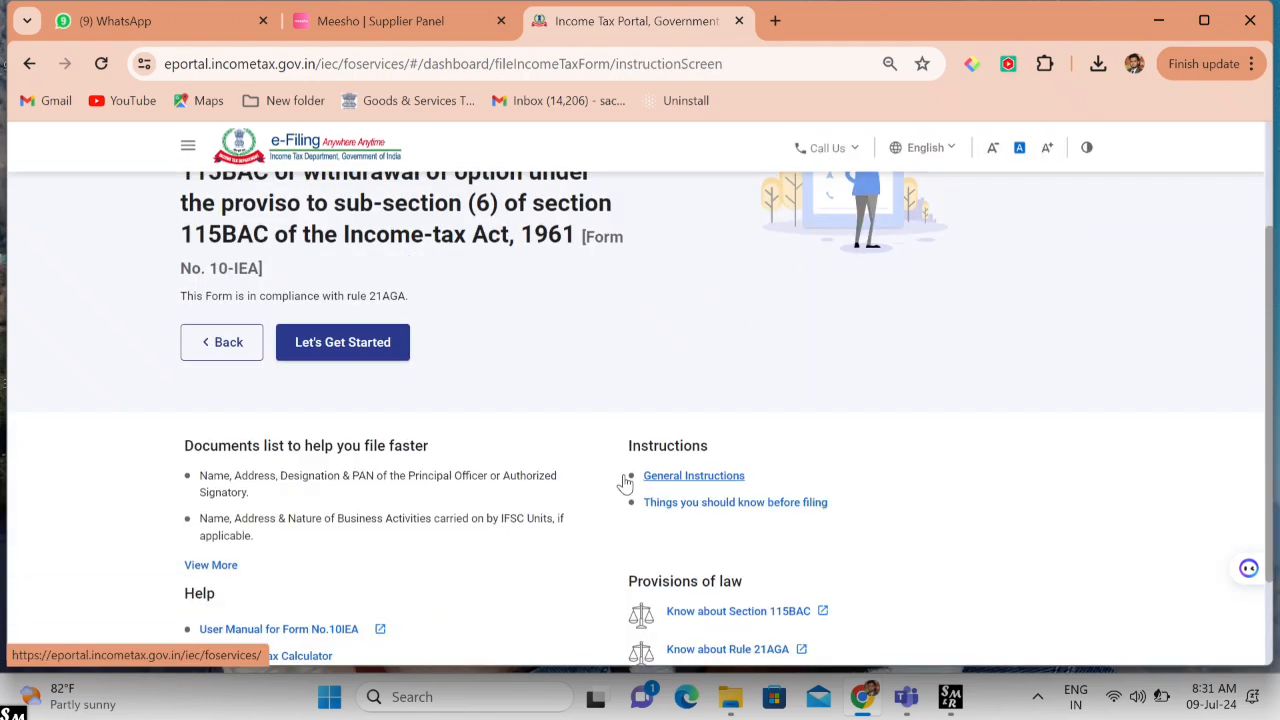
click(398, 341)
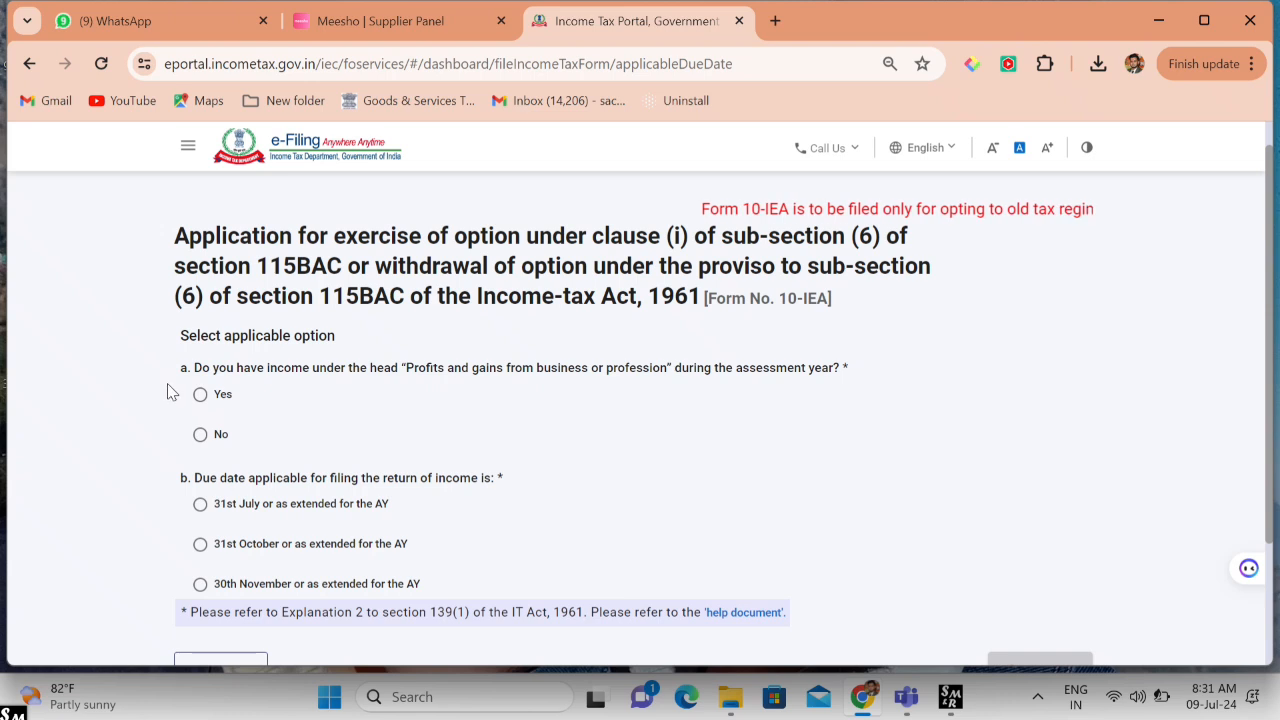
click(200, 394)
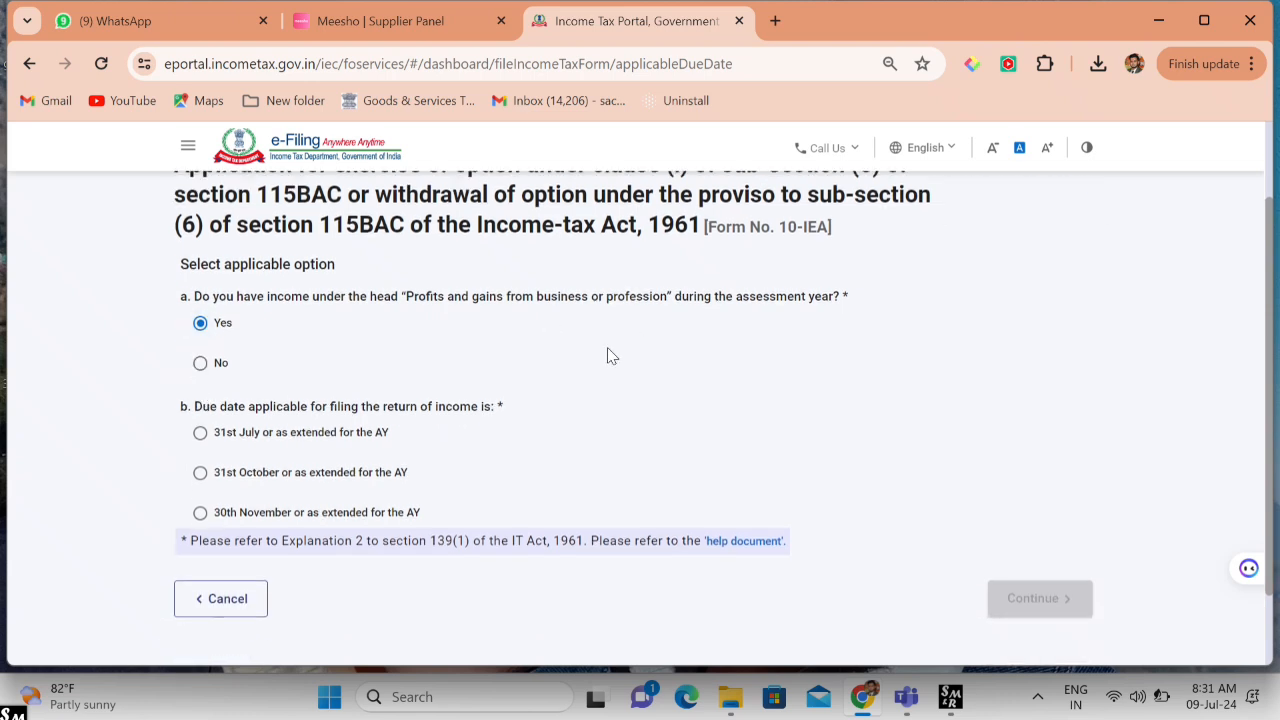
scroll(477, 395, down, 1)
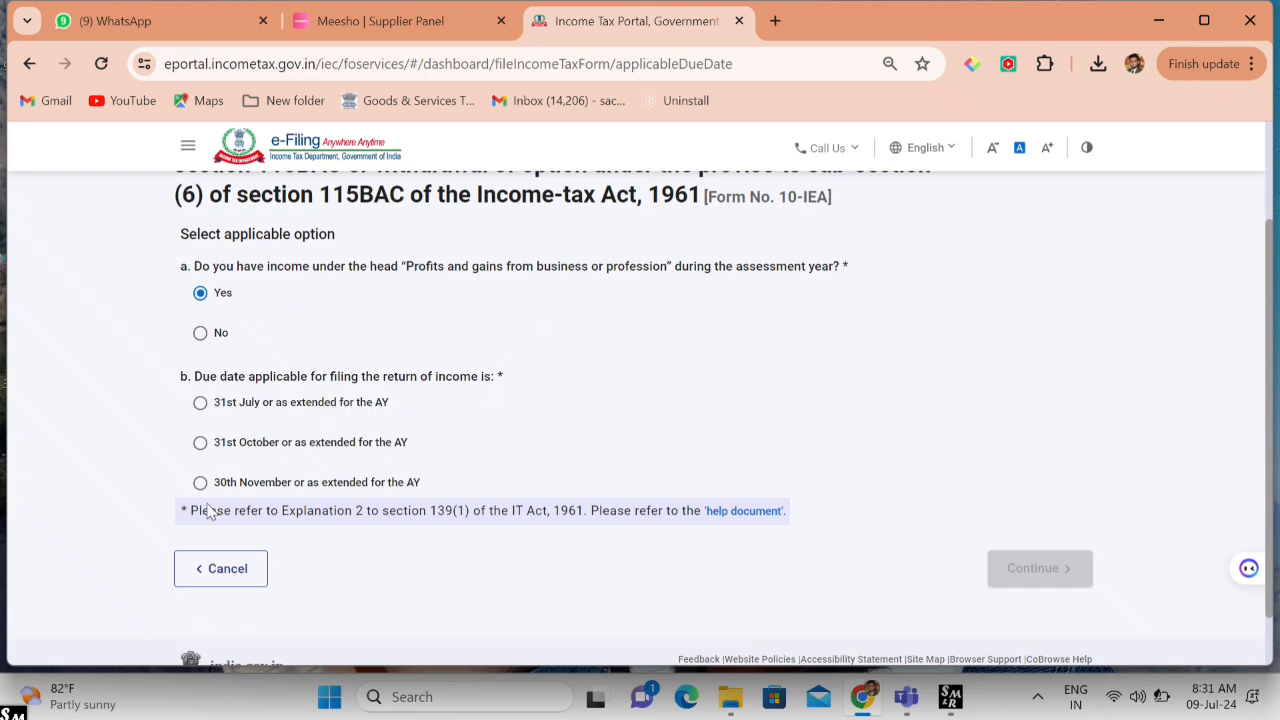
click(201, 403)
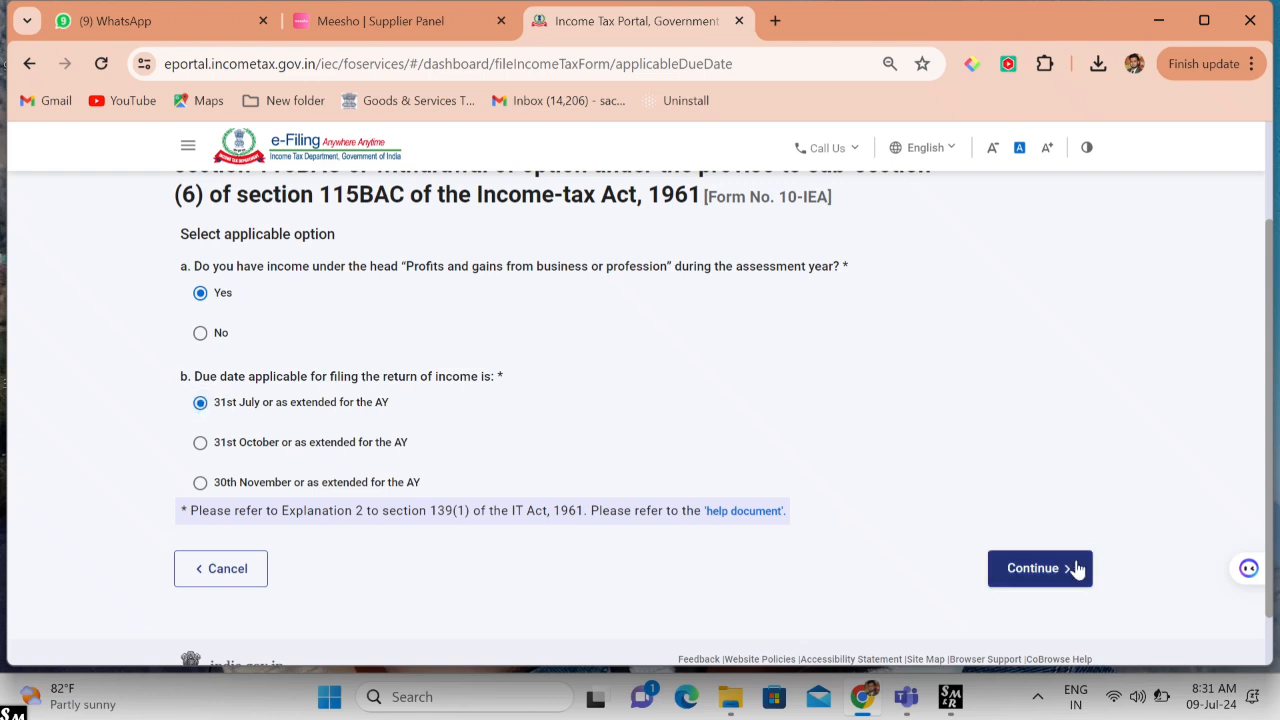
click(1037, 568)
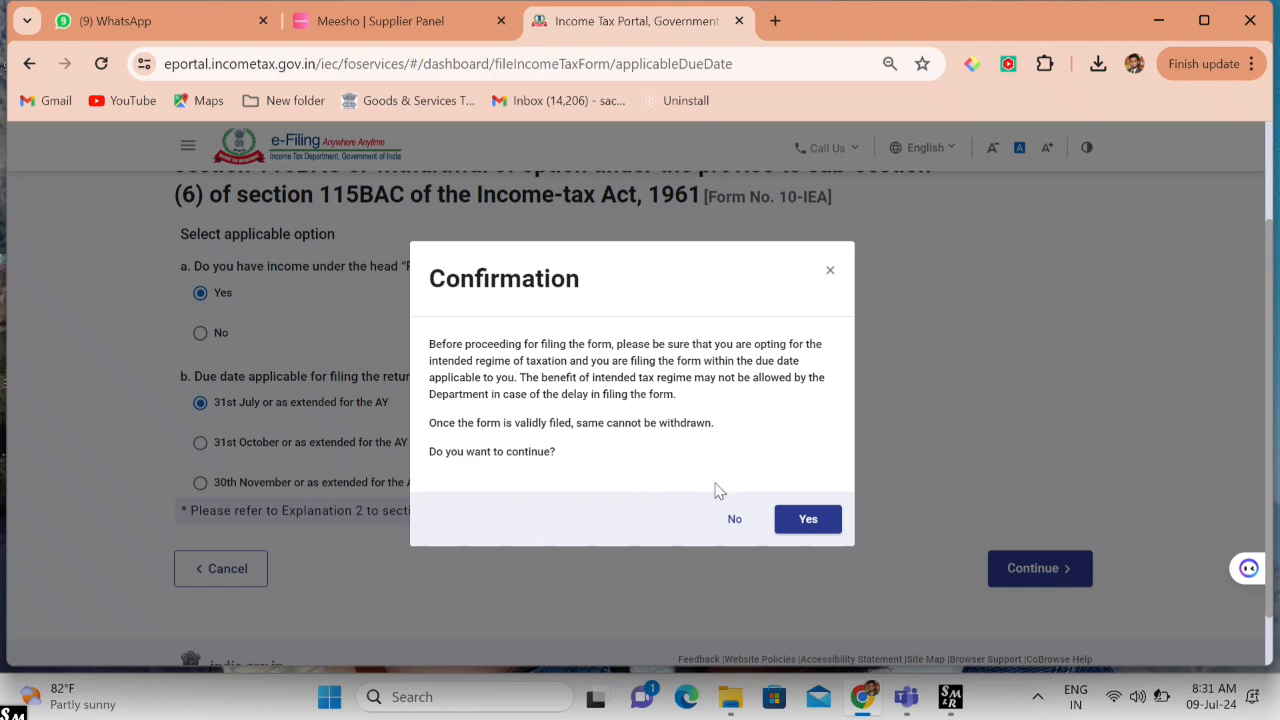
click(811, 529)
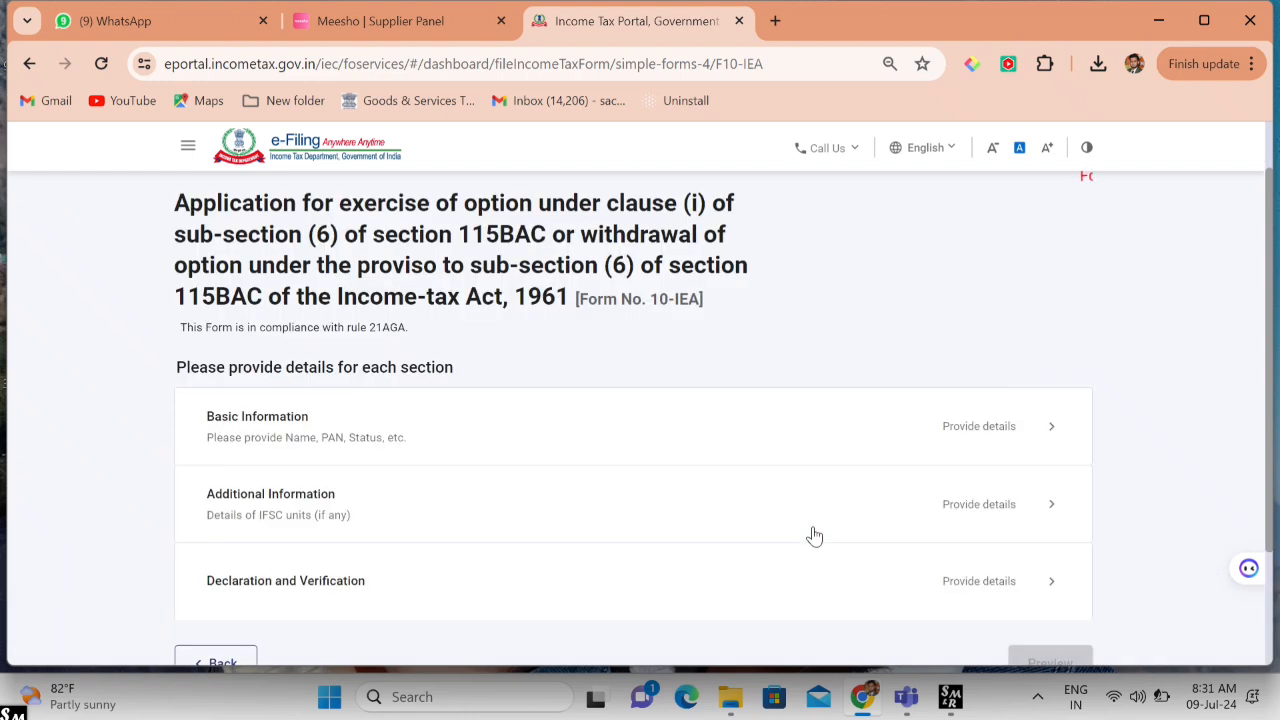
Open the form's Basic Information section and save it with its prefilled details and the Opting Out choice.
scroll(814, 537, down, 2)
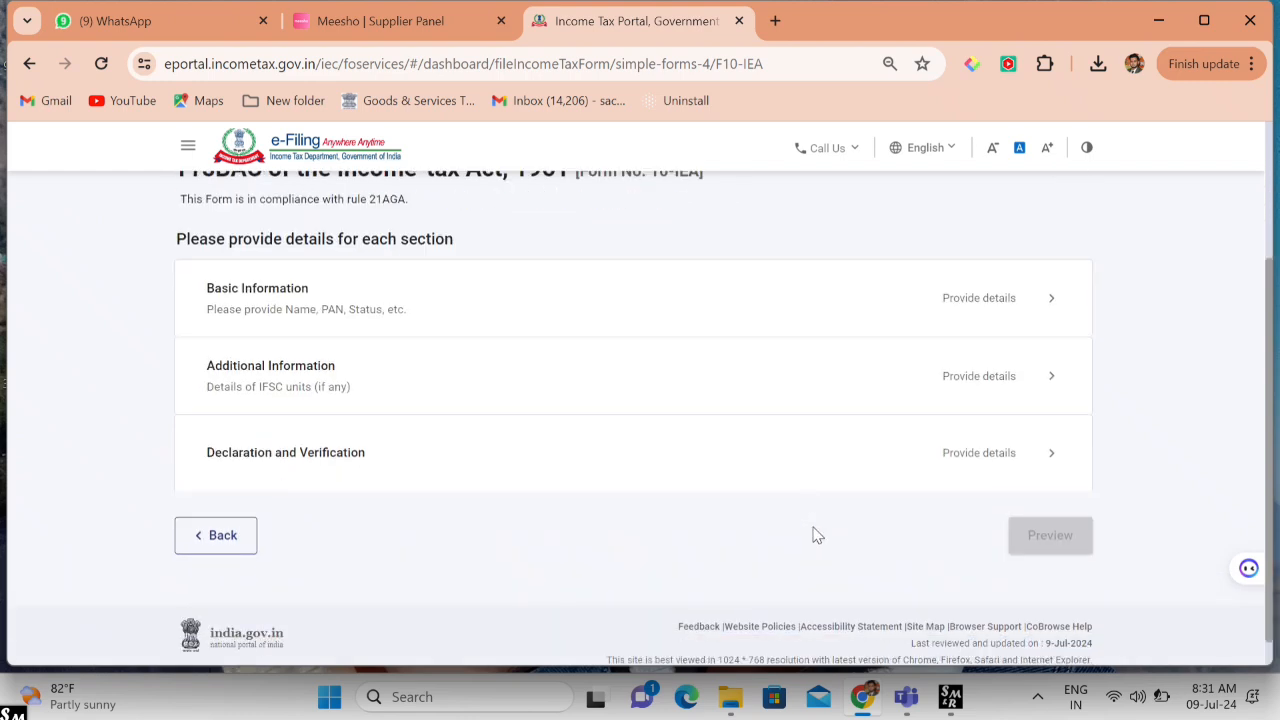
click(1044, 314)
scroll(1044, 305, down, 2)
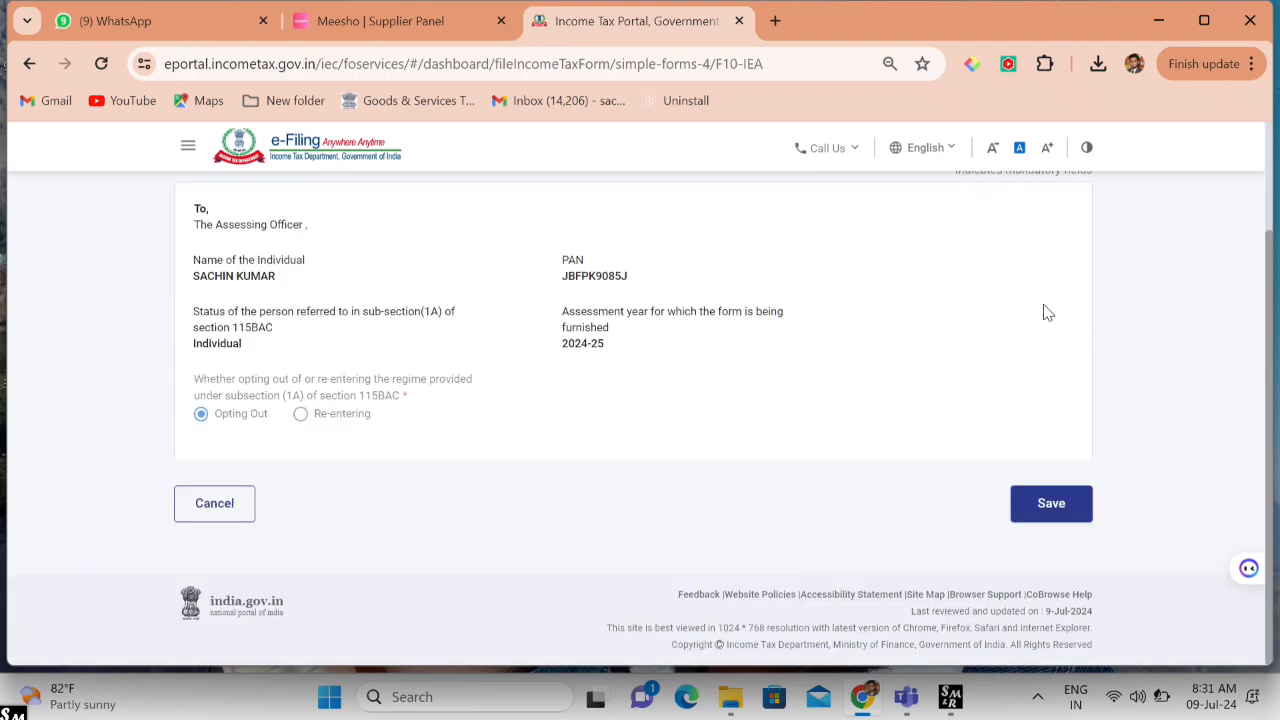
click(1050, 504)
Open the Additional Information section on IFSC units and save it without entering any details.
scroll(1040, 490, down, 2)
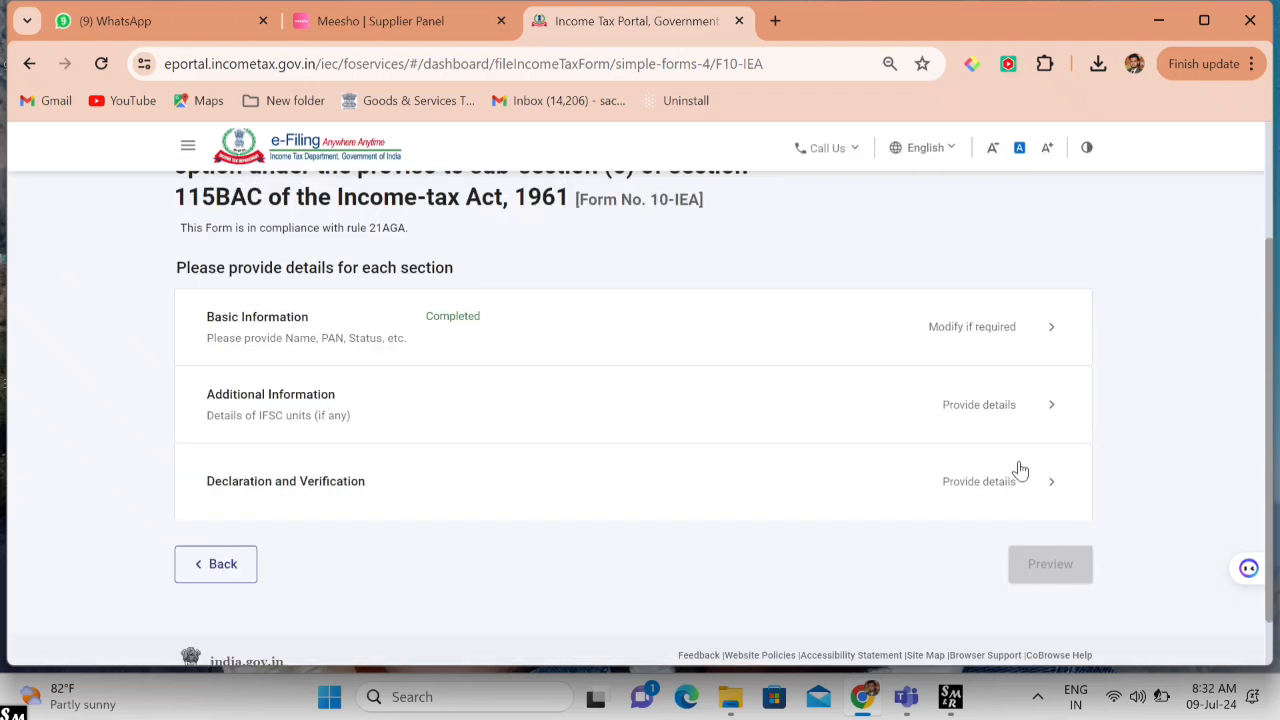
click(1006, 417)
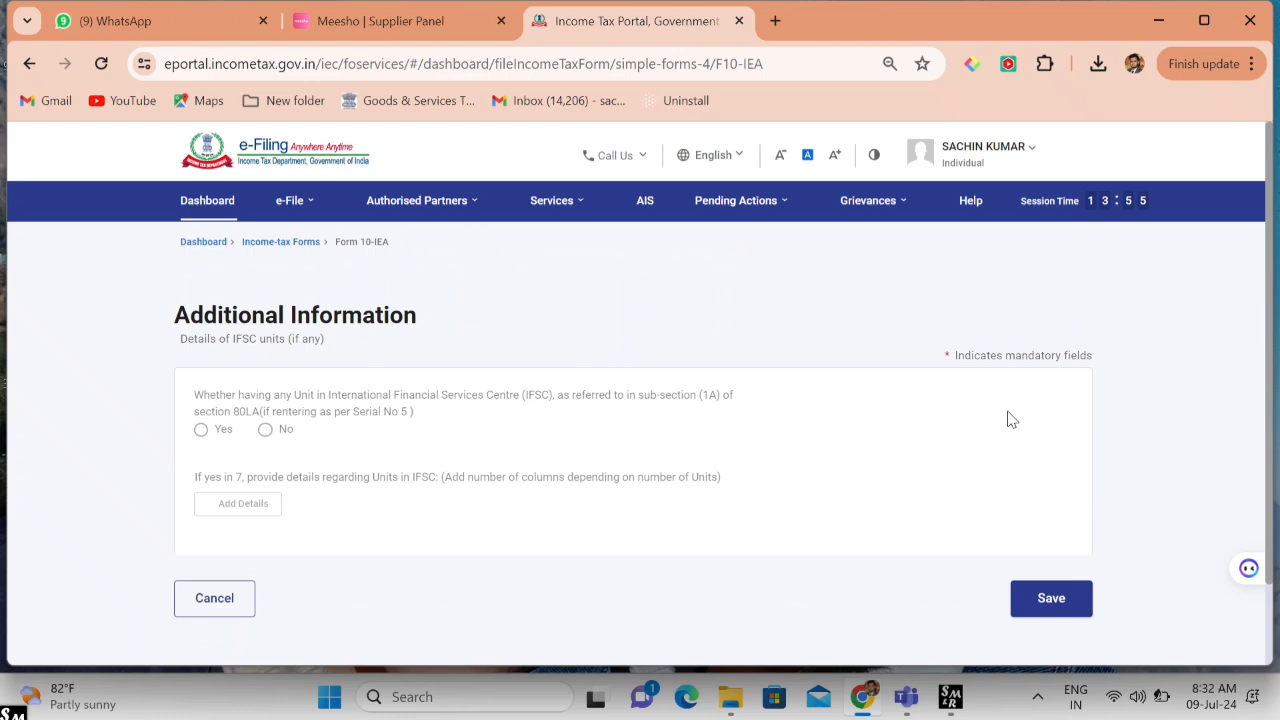
click(1046, 595)
Tick the first declaration in the Declaration and Verification section and leave the relationship field on Select.
scroll(1044, 597, down, 2)
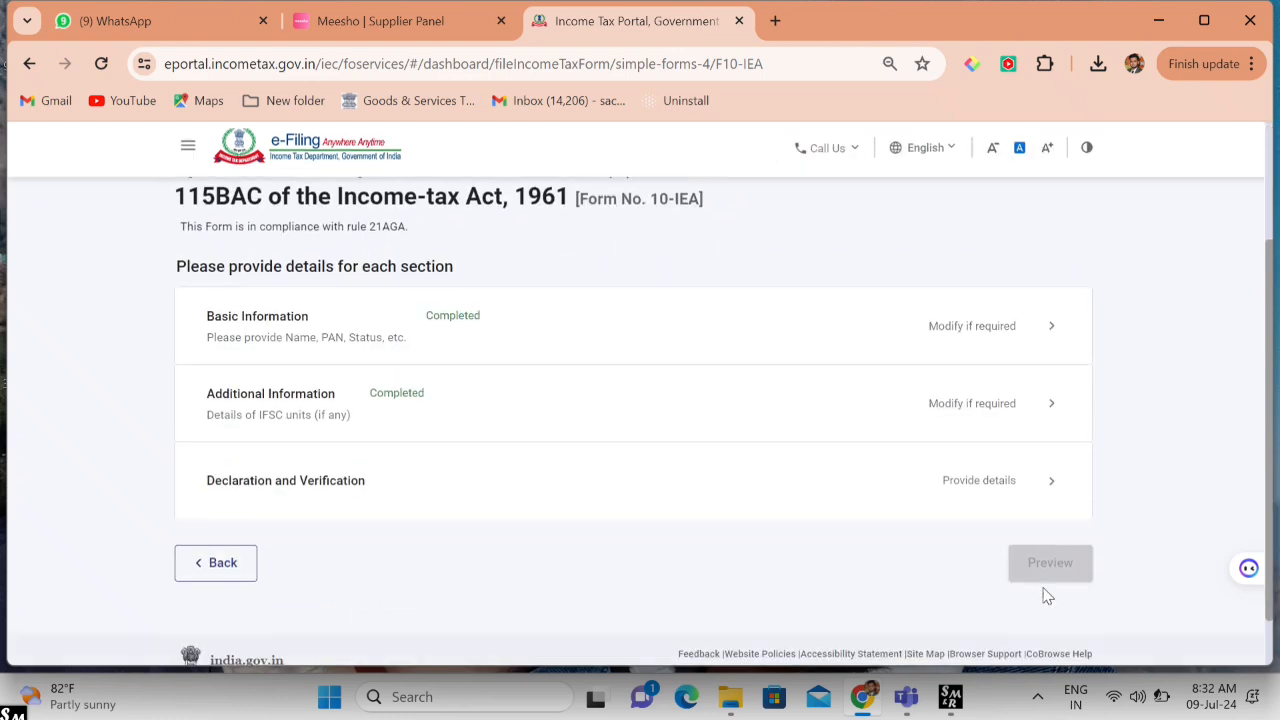
click(996, 515)
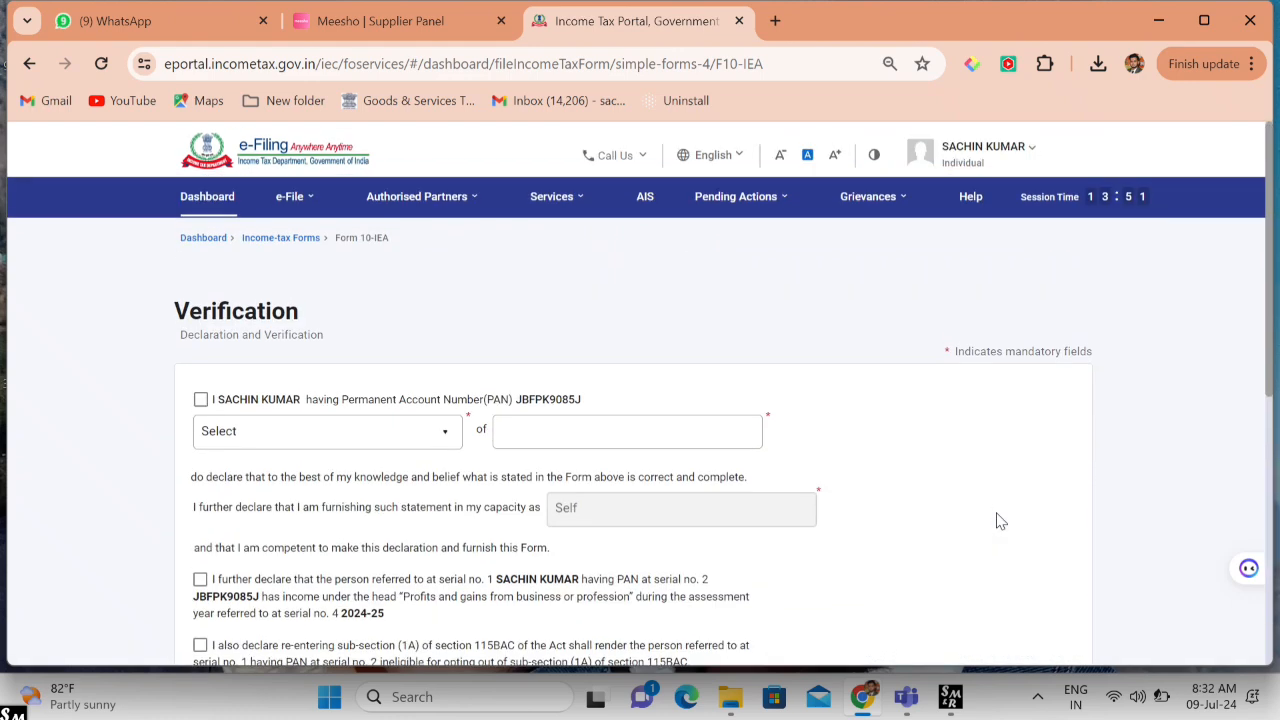
click(203, 404)
click(221, 448)
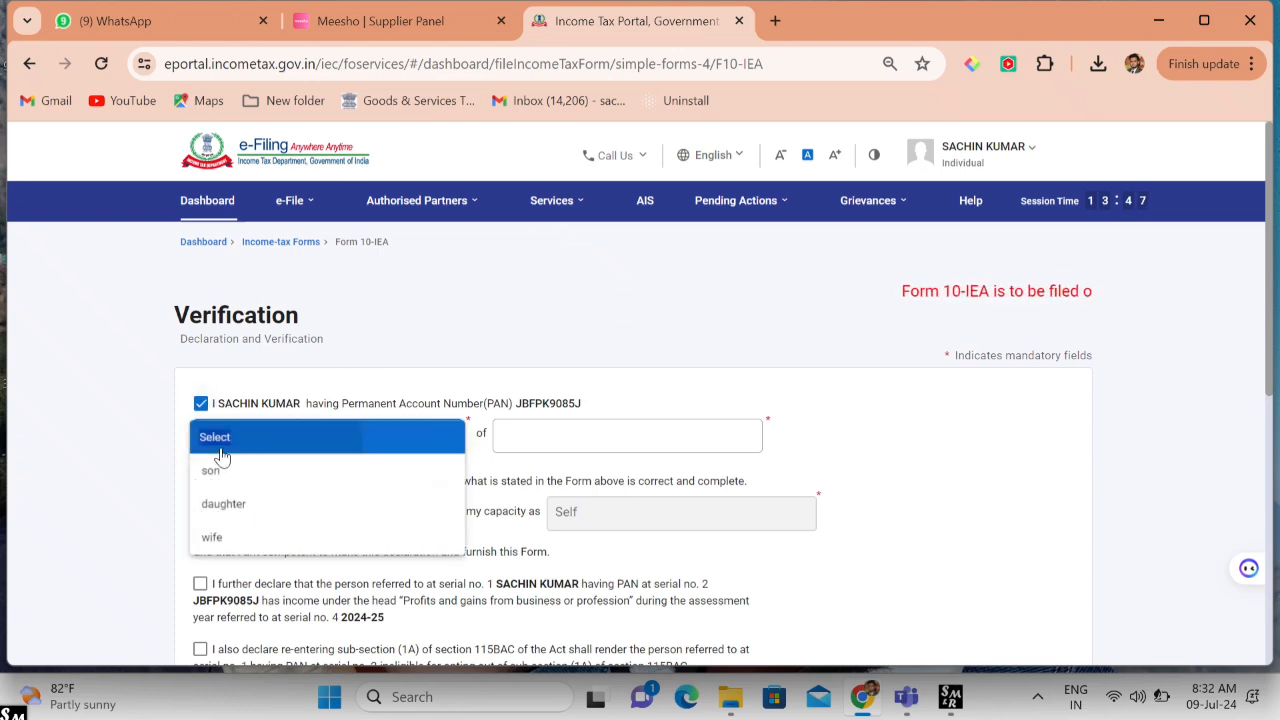
click(218, 440)
Review the remaining verification fields and leave the section, choosing to save the changes.
scroll(282, 490, down, 2)
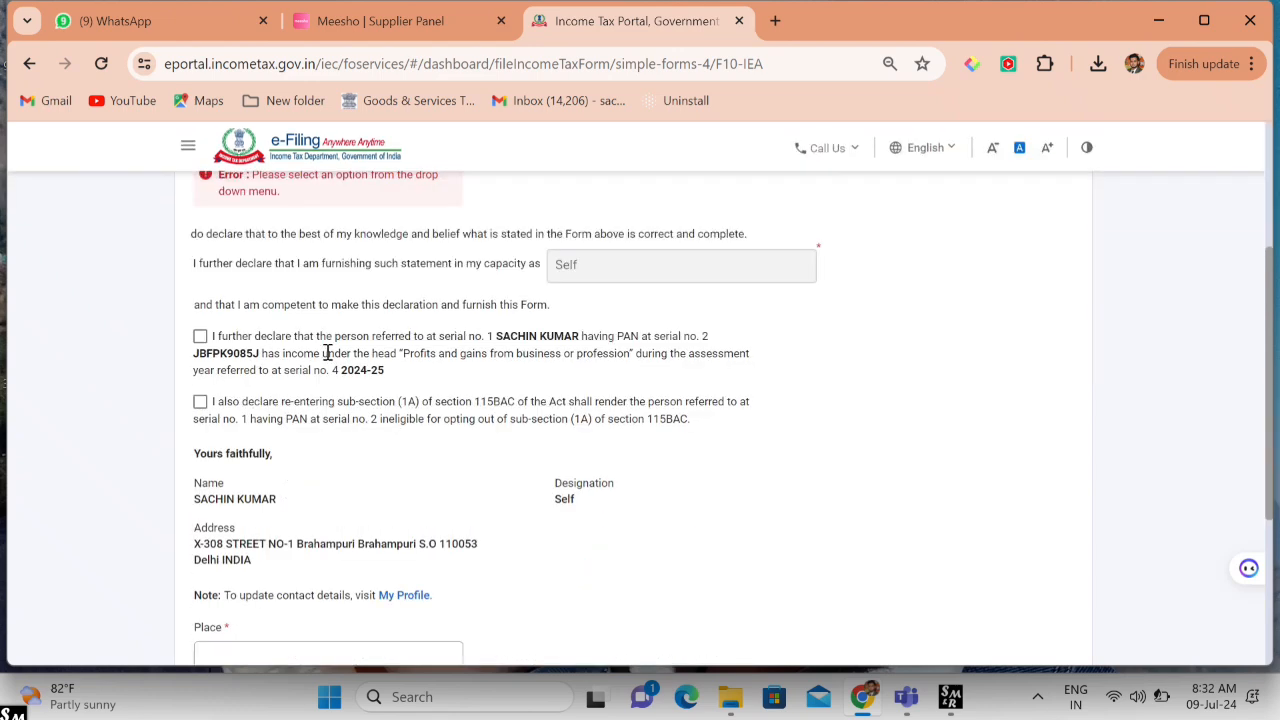
scroll(262, 490, down, 2)
scroll(258, 490, down, 1)
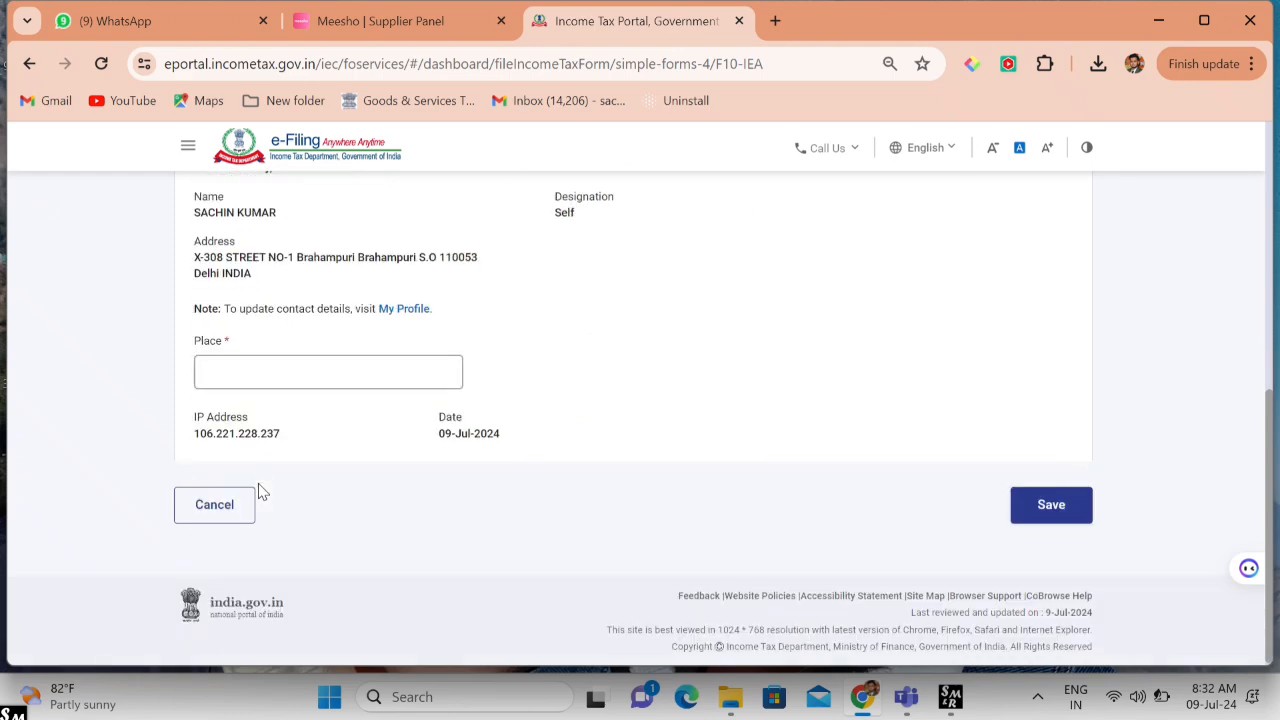
click(181, 513)
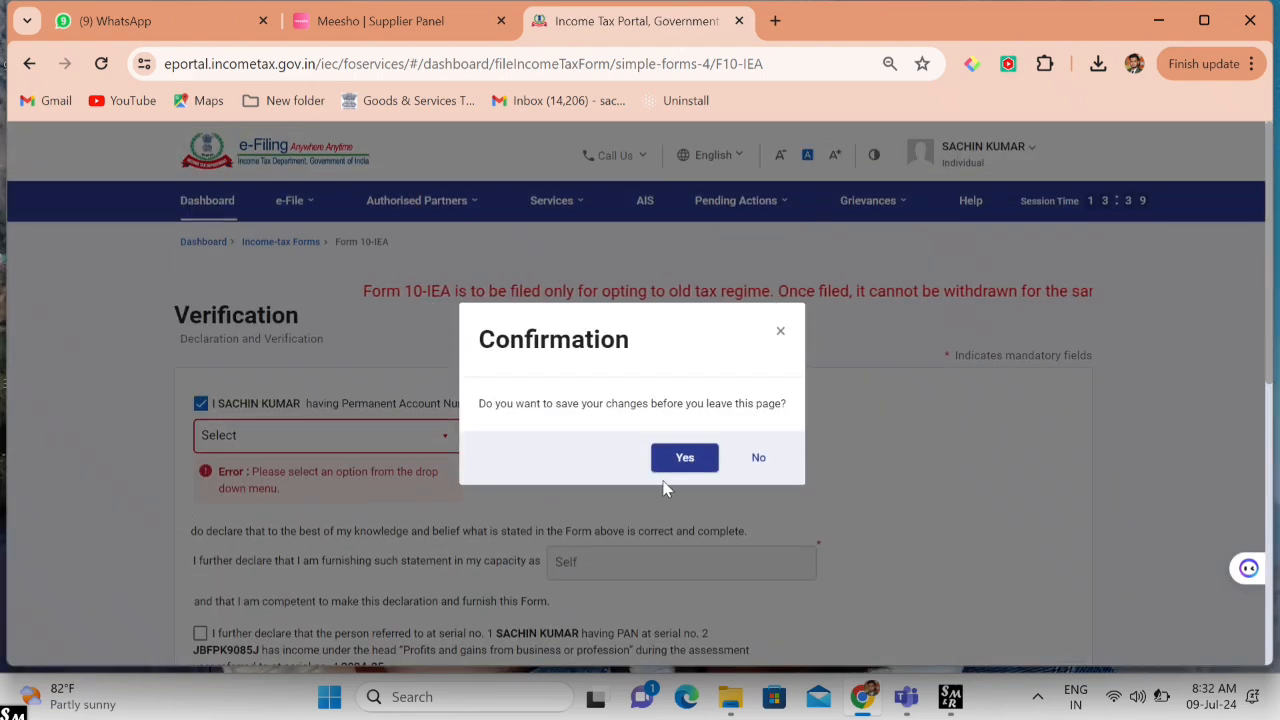
click(684, 458)
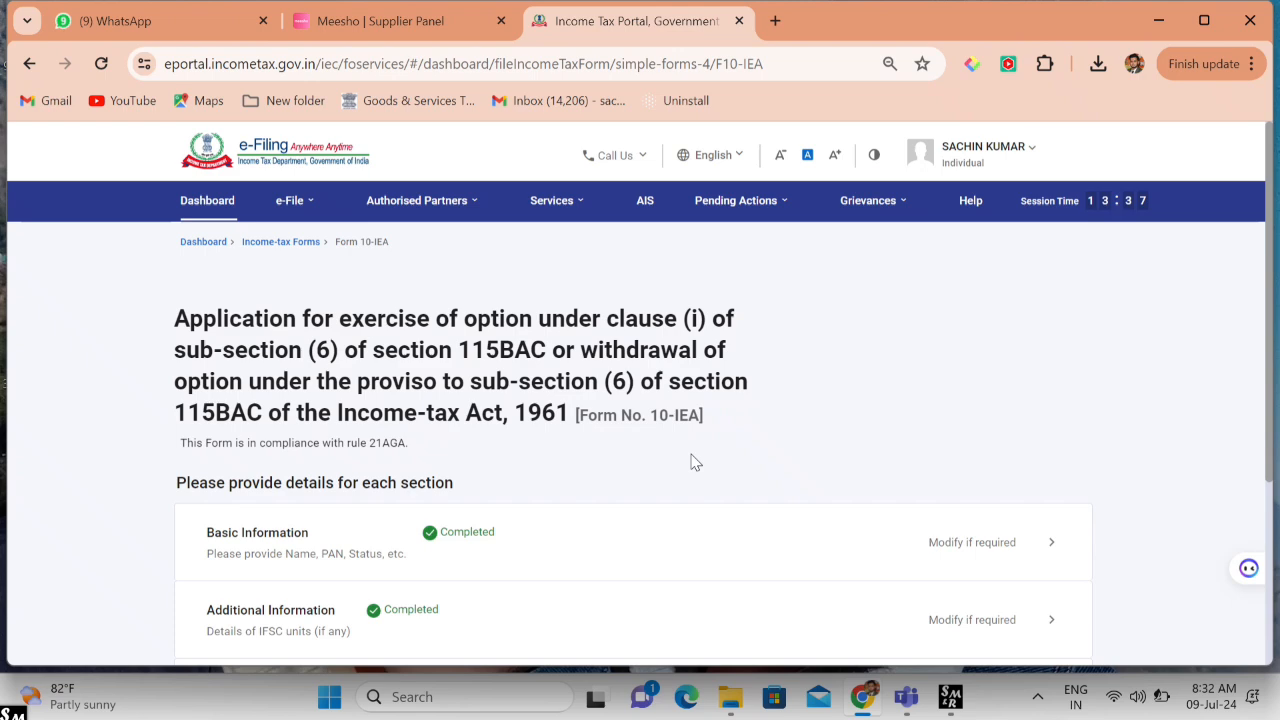
Begin filing an income tax return for assessment year 2024-25 (Current A.Y.) in Online mode and continue to the filing options.
scroll(695, 462, down, 2)
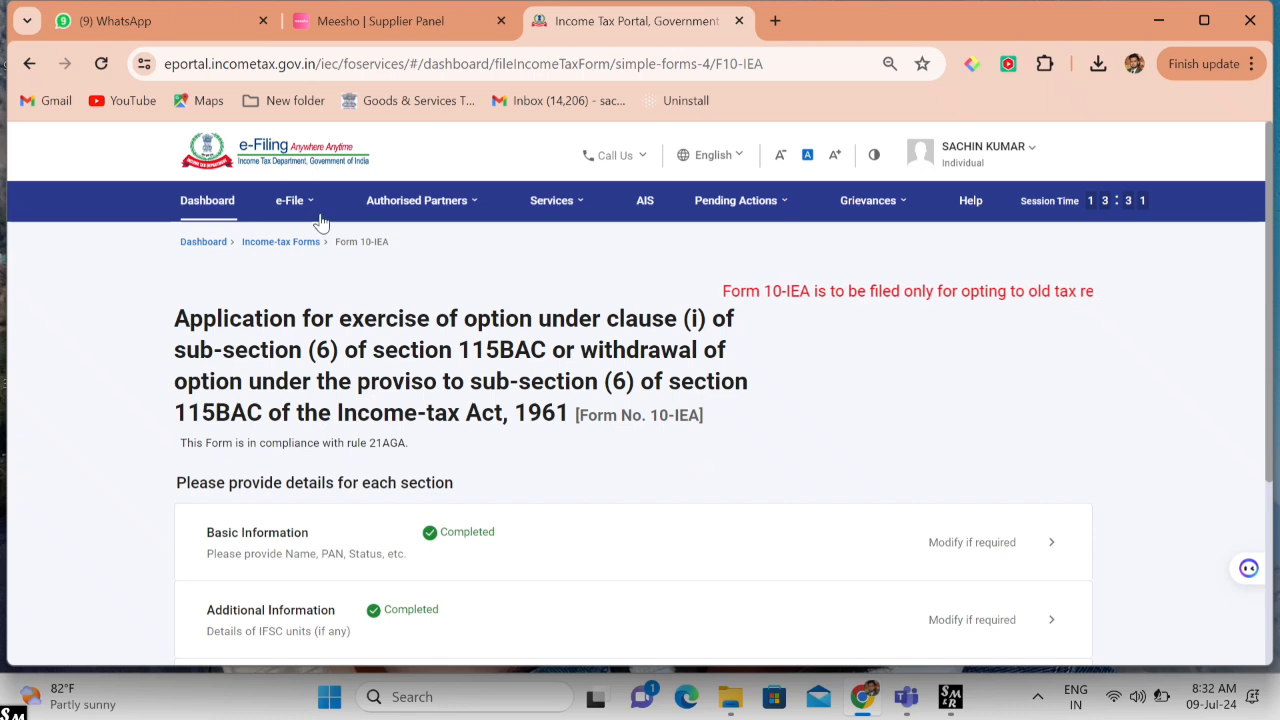
mouse_move(316, 216)
mouse_move(316, 244)
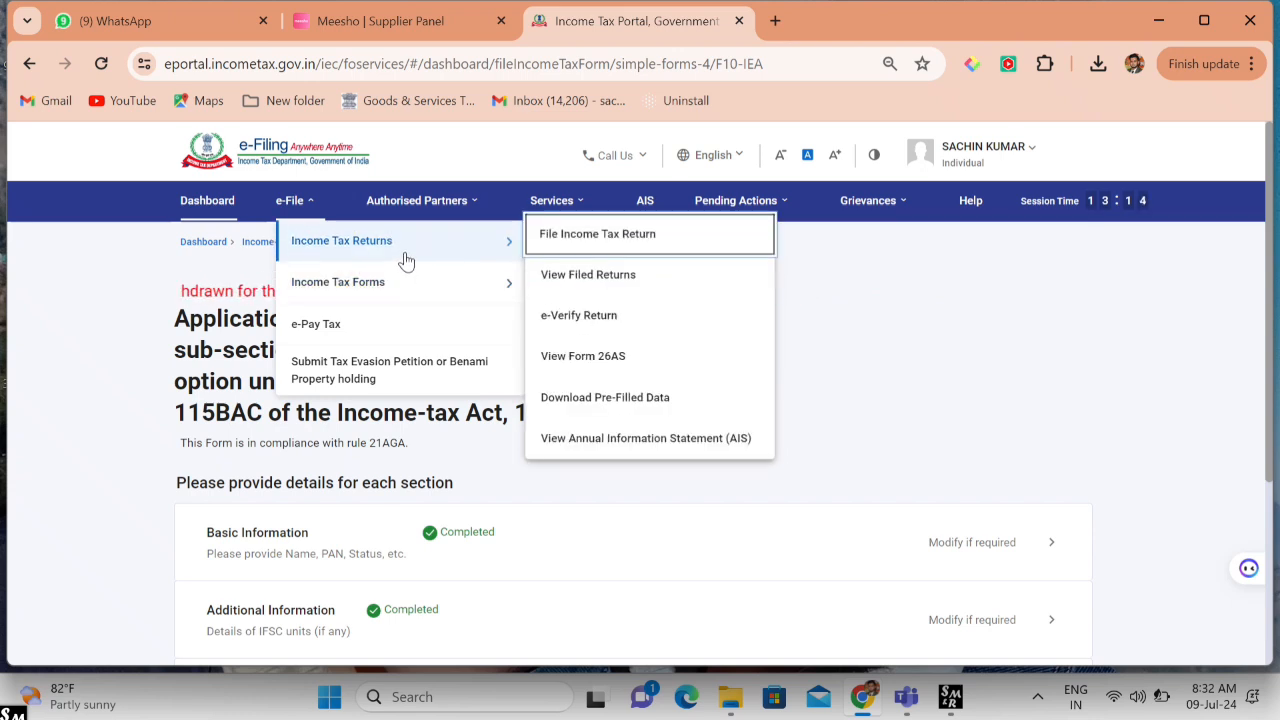
click(571, 238)
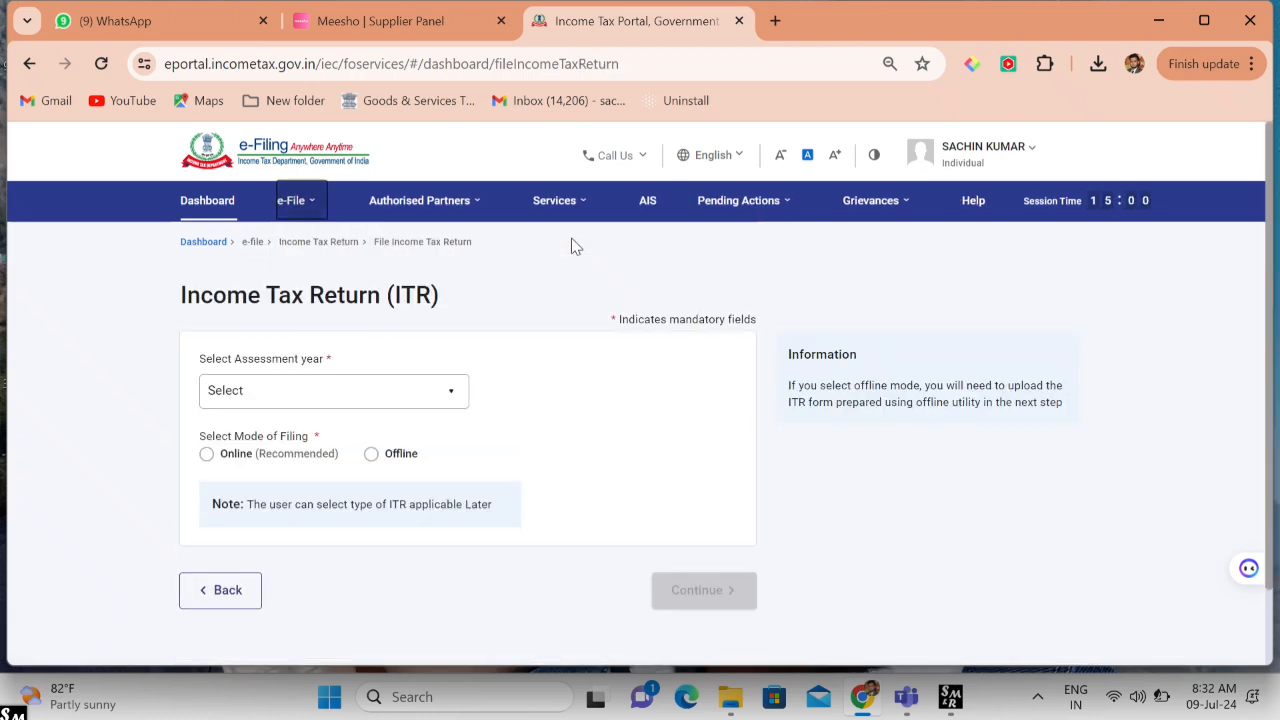
click(365, 386)
click(263, 470)
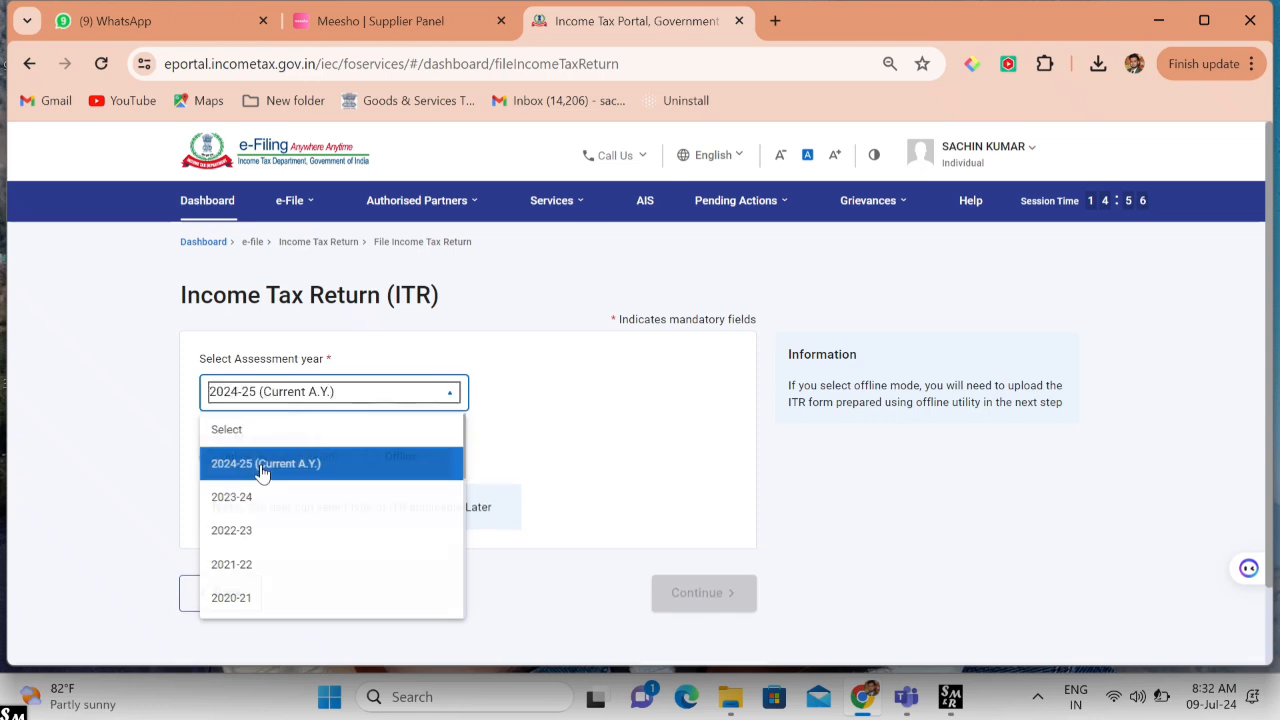
click(206, 456)
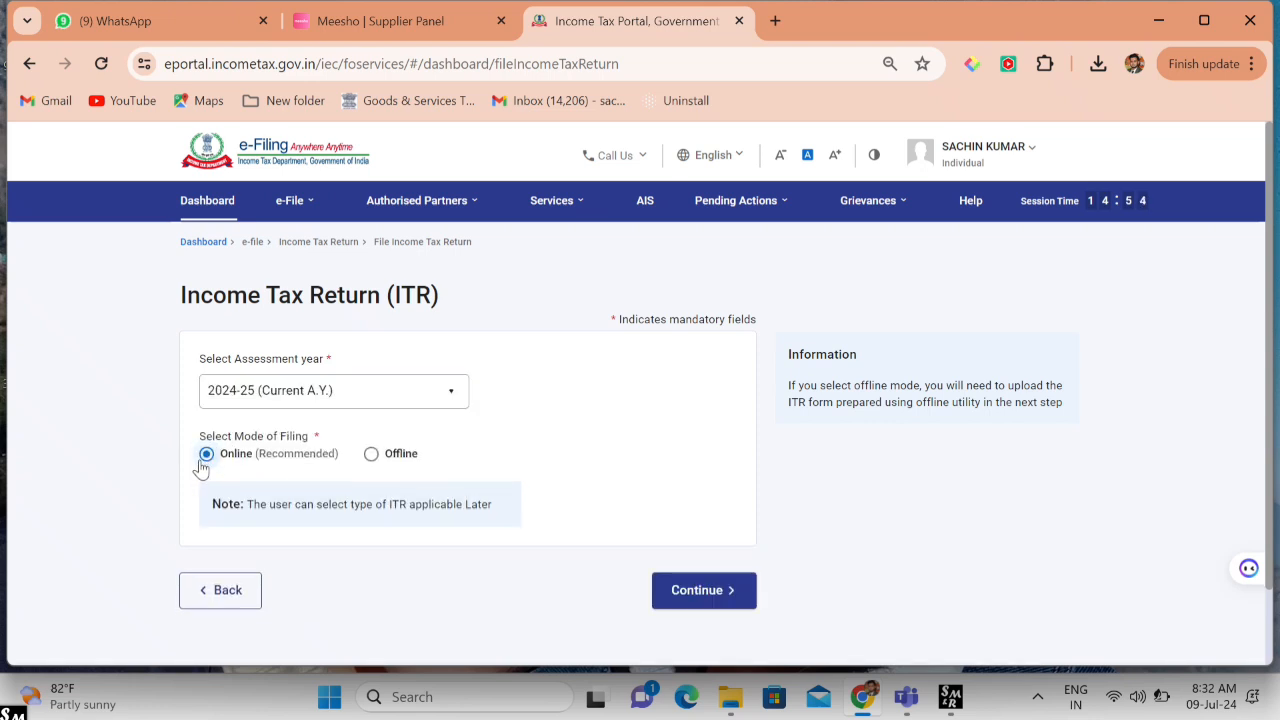
click(730, 592)
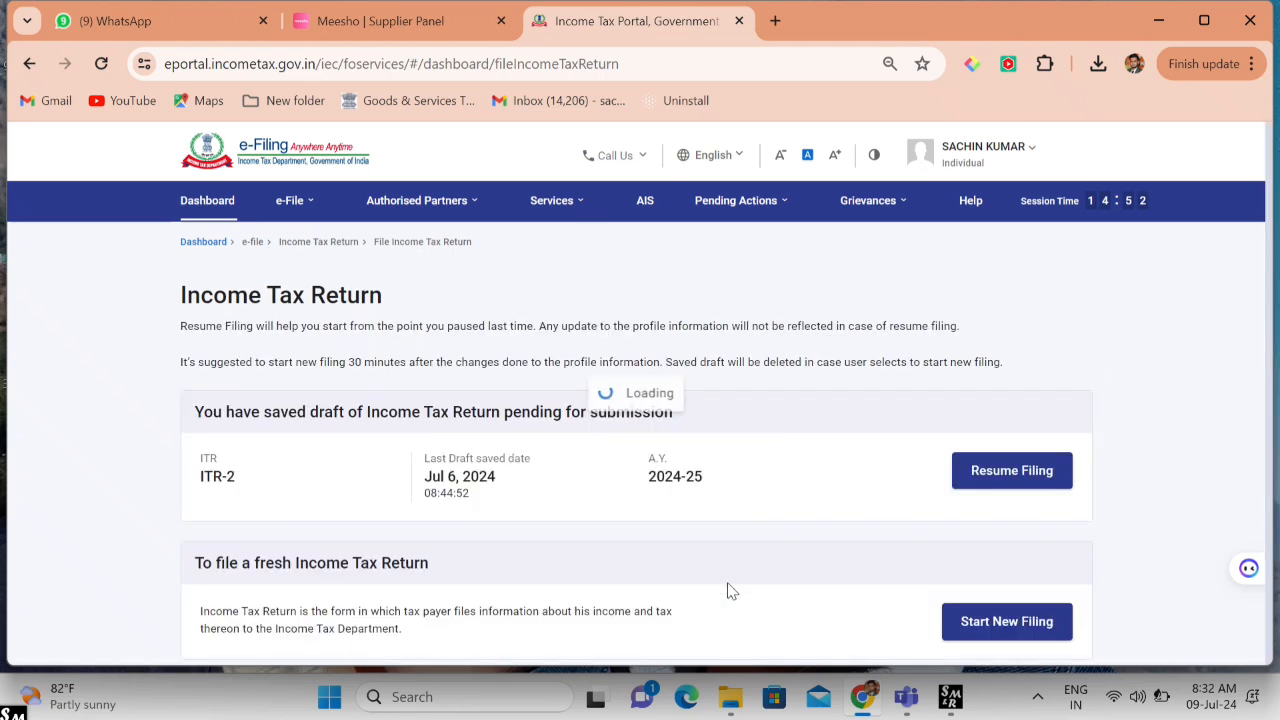
scroll(727, 588, down, 3)
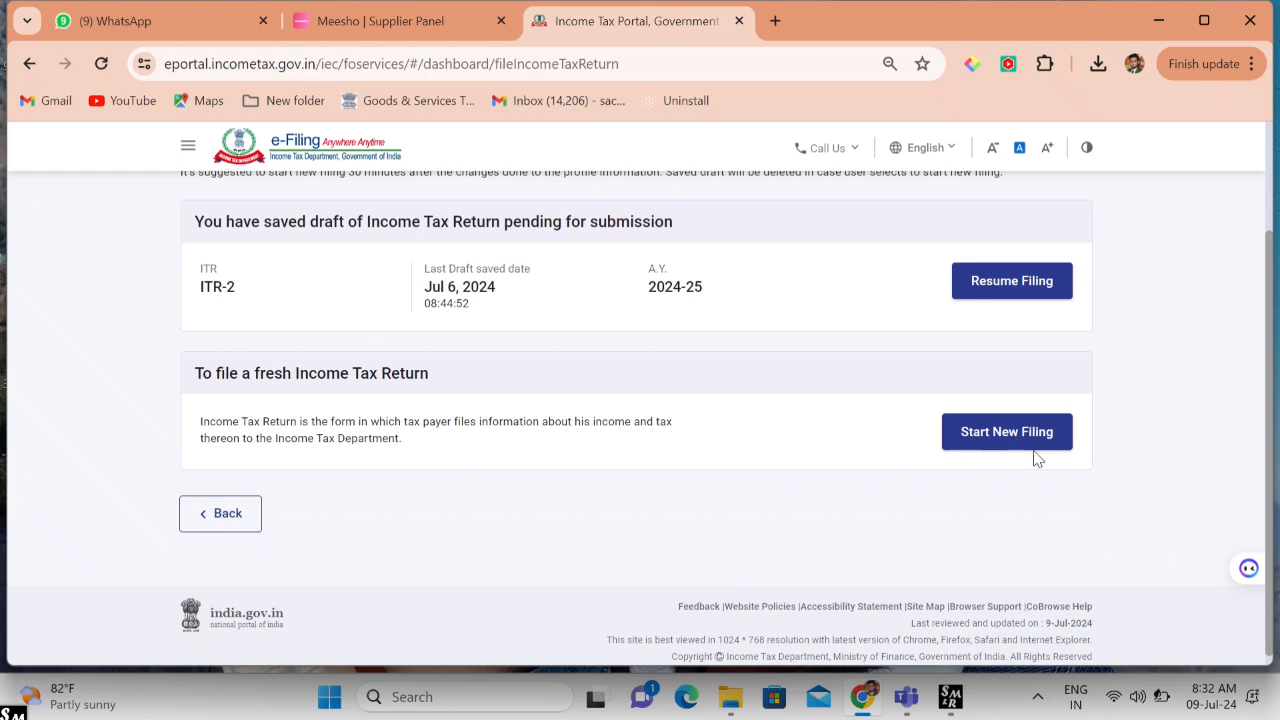
Start a new return filing with the status Individual and proceed with the ITR-4 form.
click(990, 437)
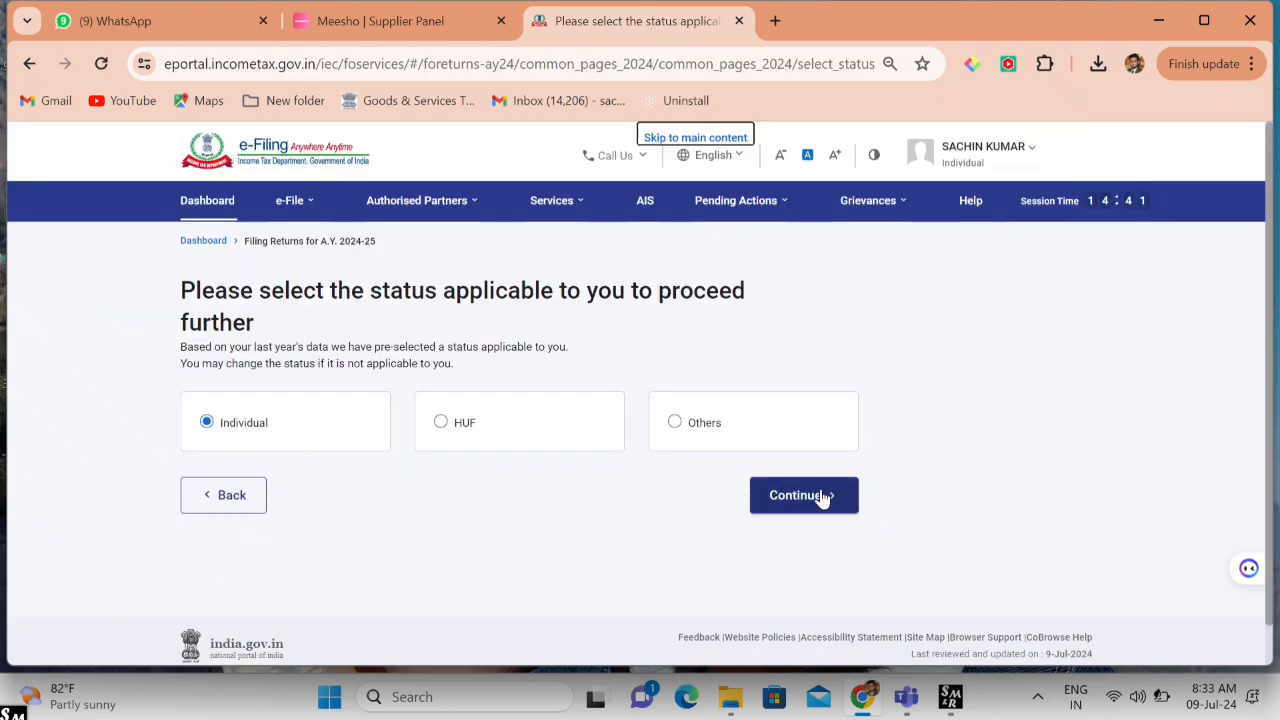
click(820, 496)
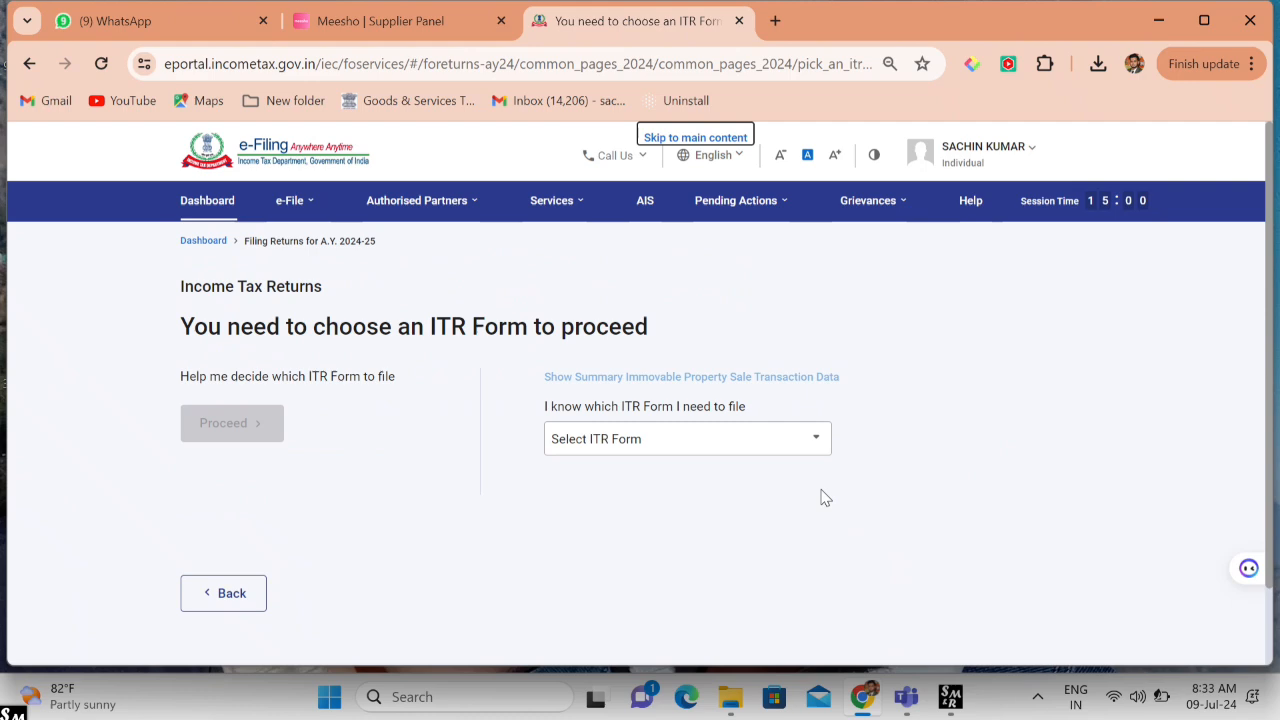
click(726, 438)
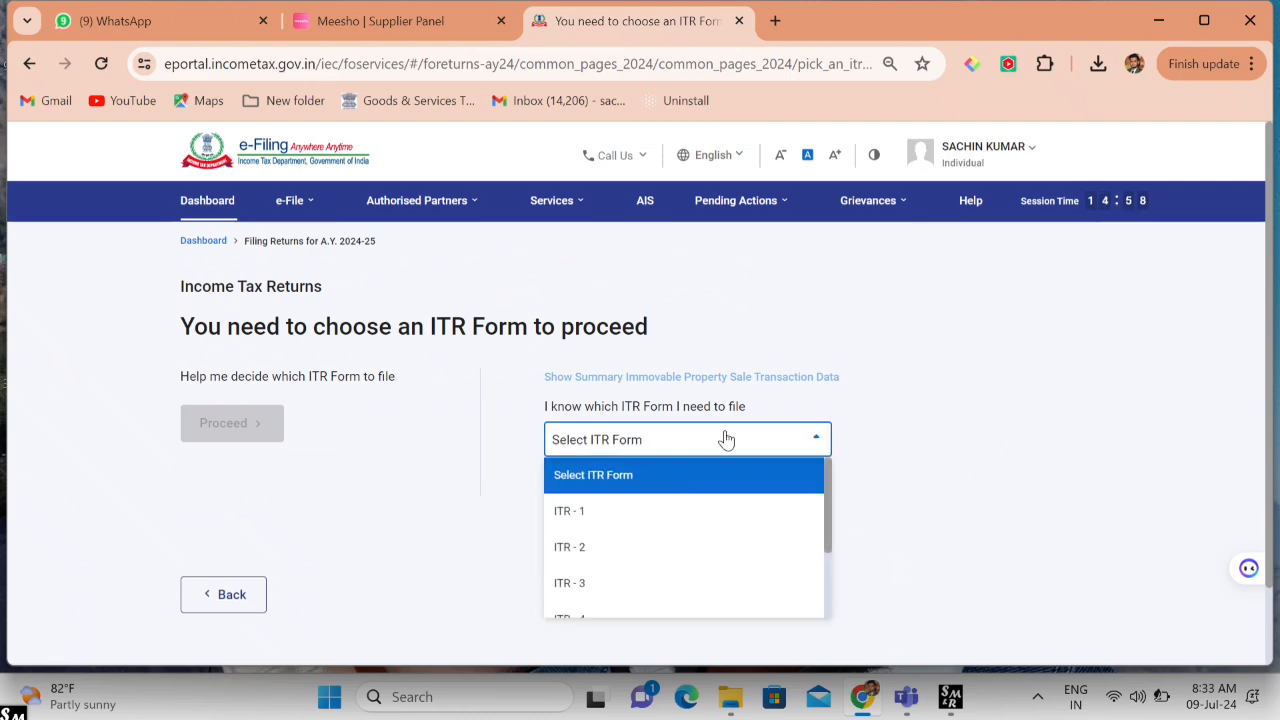
scroll(650, 590, down, 1)
click(650, 590)
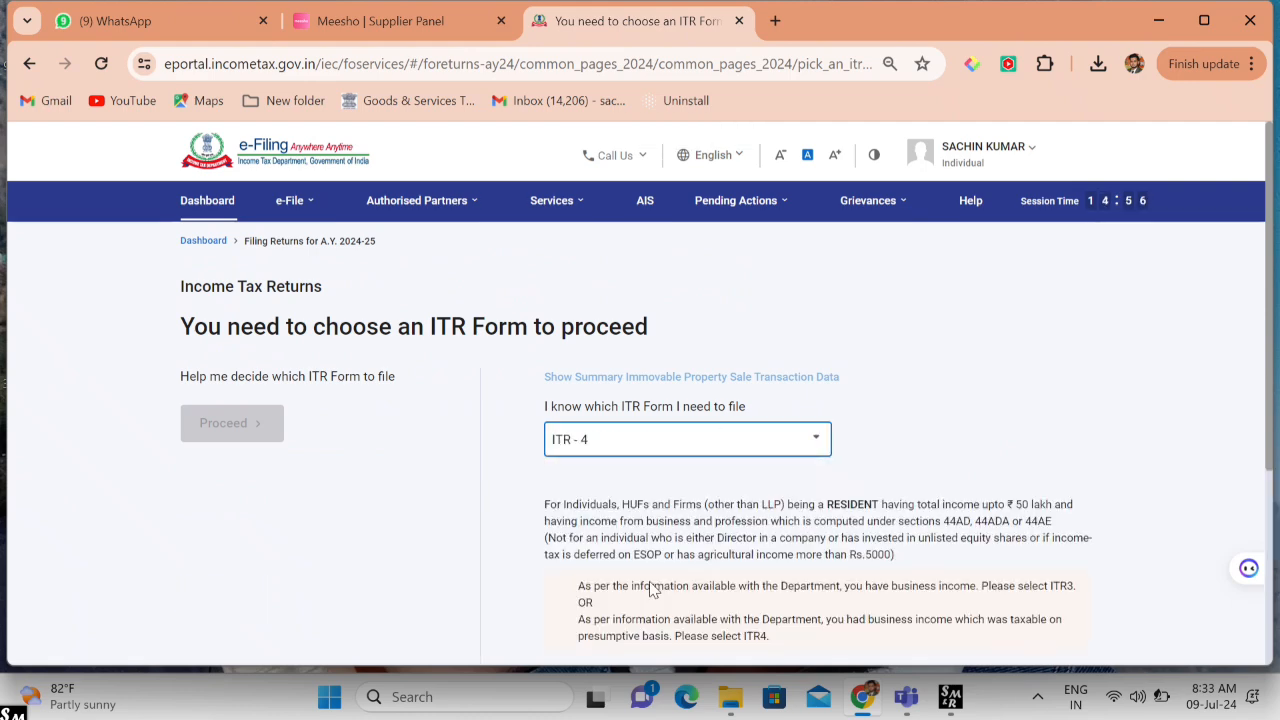
drag(650, 590, 180, 372)
scroll(620, 450, down, 2)
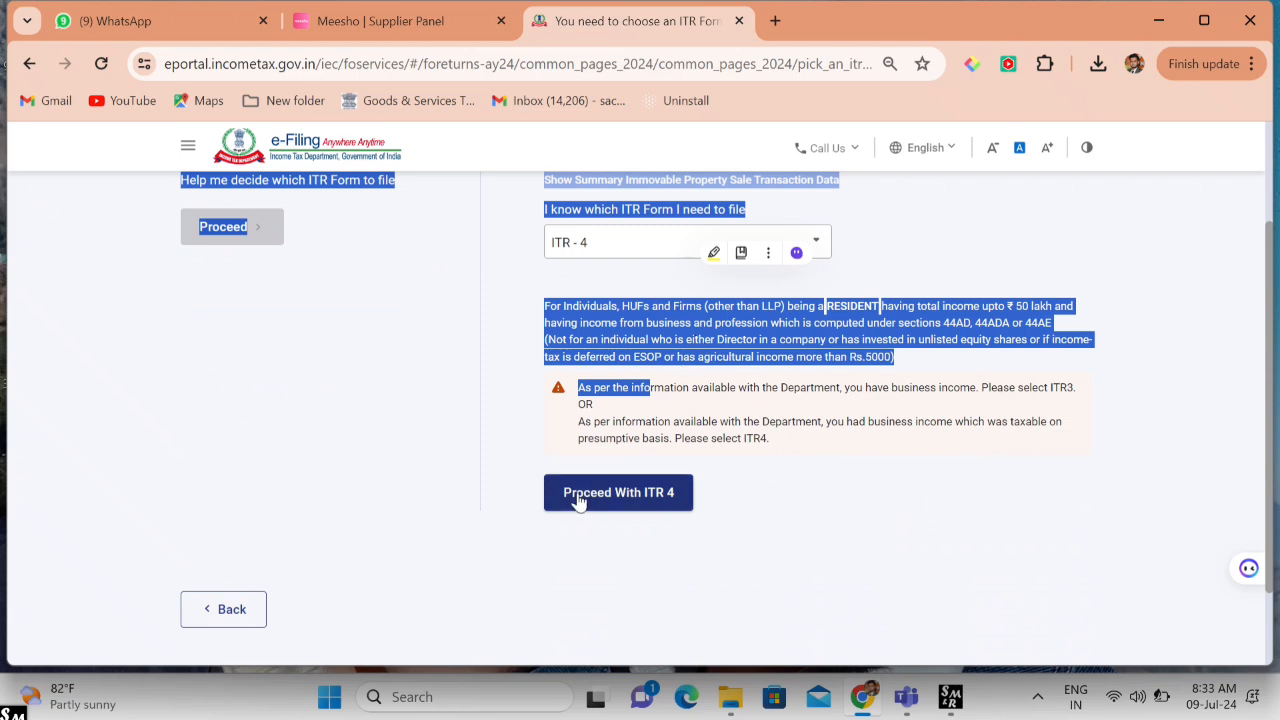
click(624, 495)
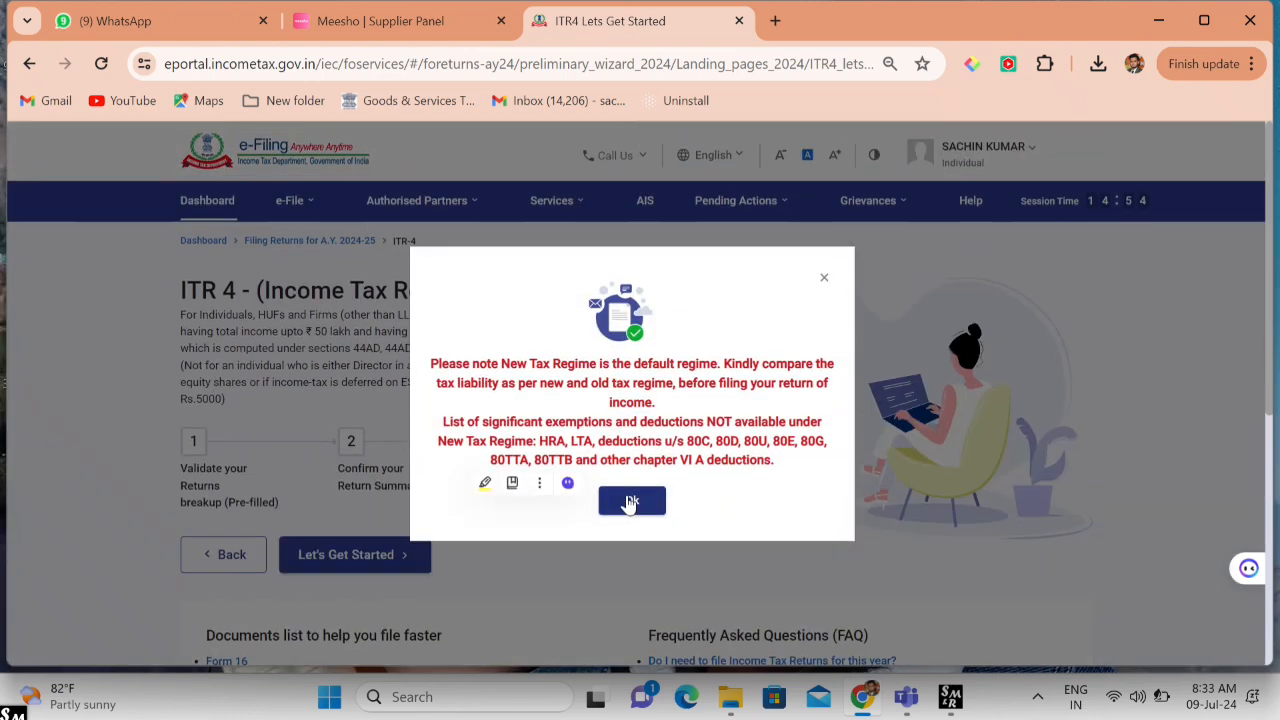
Acknowledge the note about the default new tax regime and get started with the ITR-4 return.
click(631, 501)
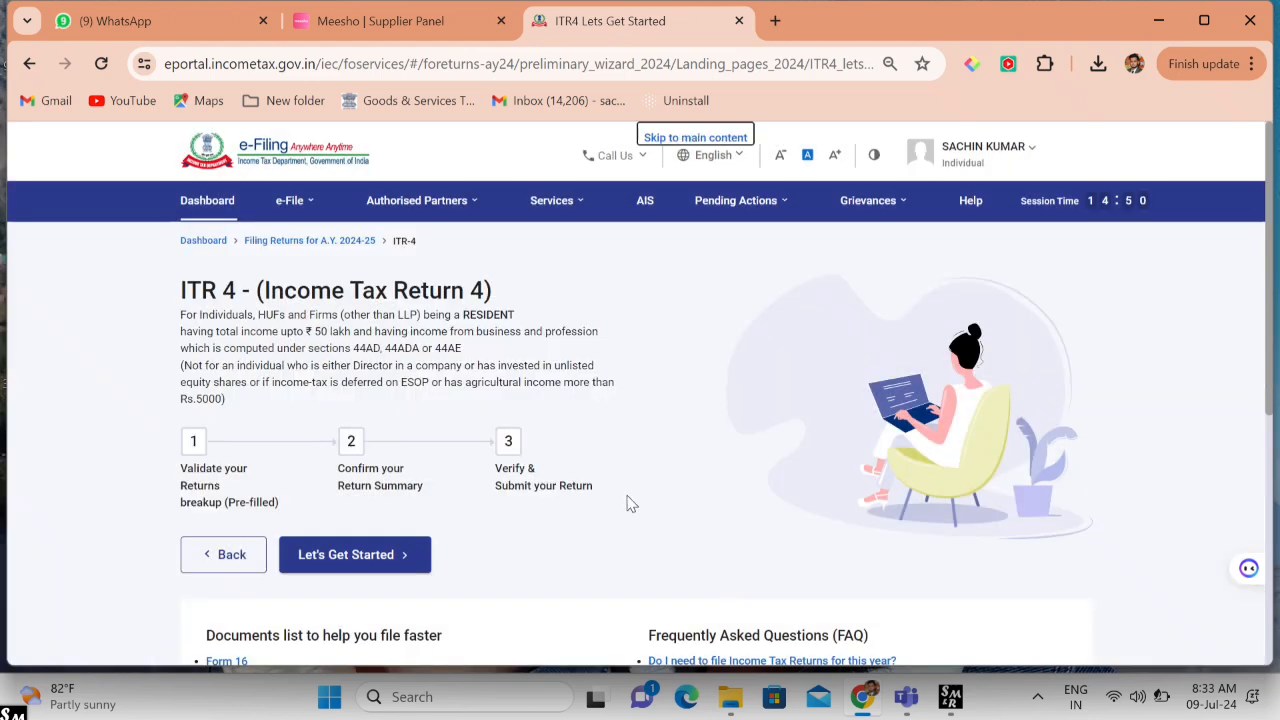
scroll(630, 502, down, 2)
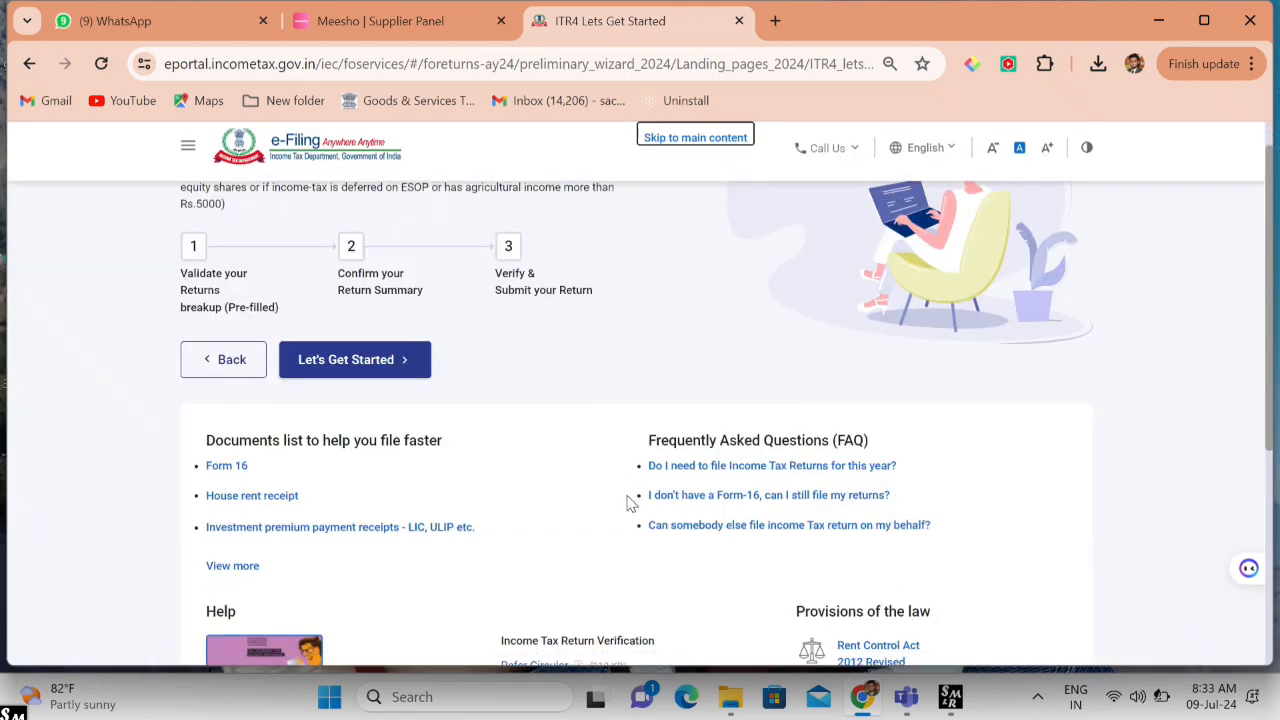
click(343, 372)
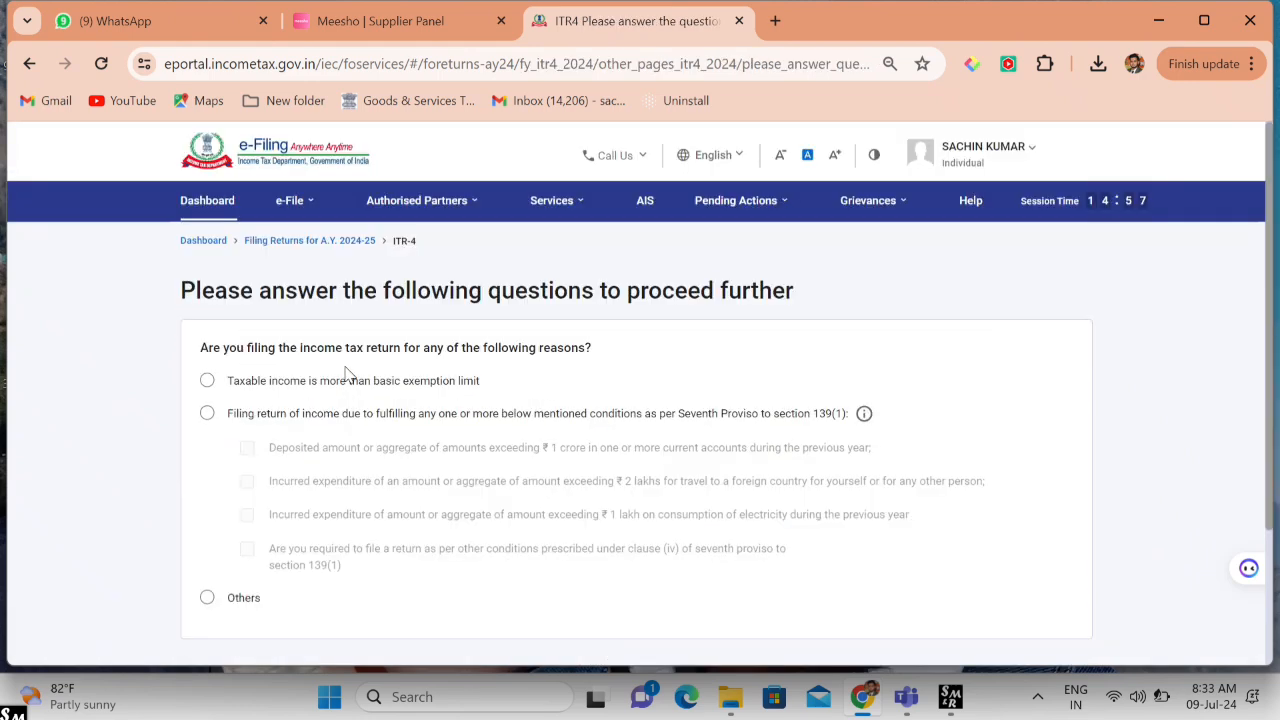
Give Others as the reason for filing the return, continue, and acknowledge the pre-filled data notice.
scroll(348, 370, down, 1)
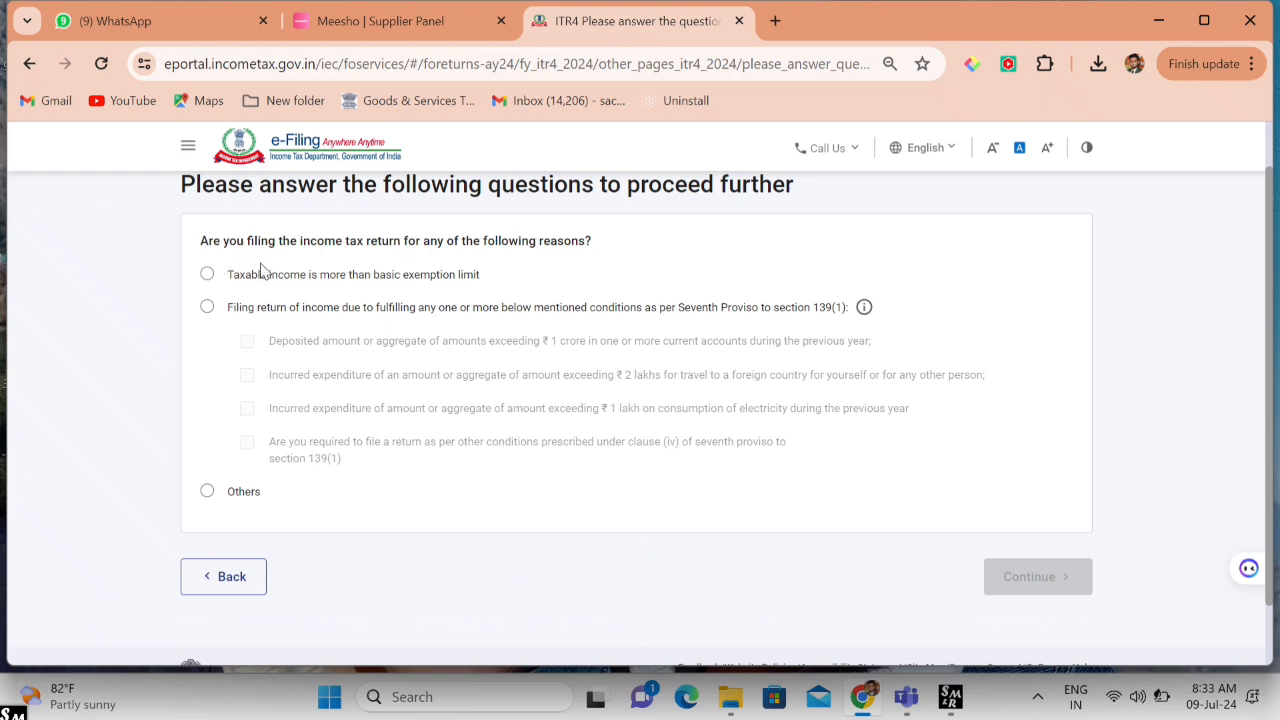
click(207, 492)
click(1028, 580)
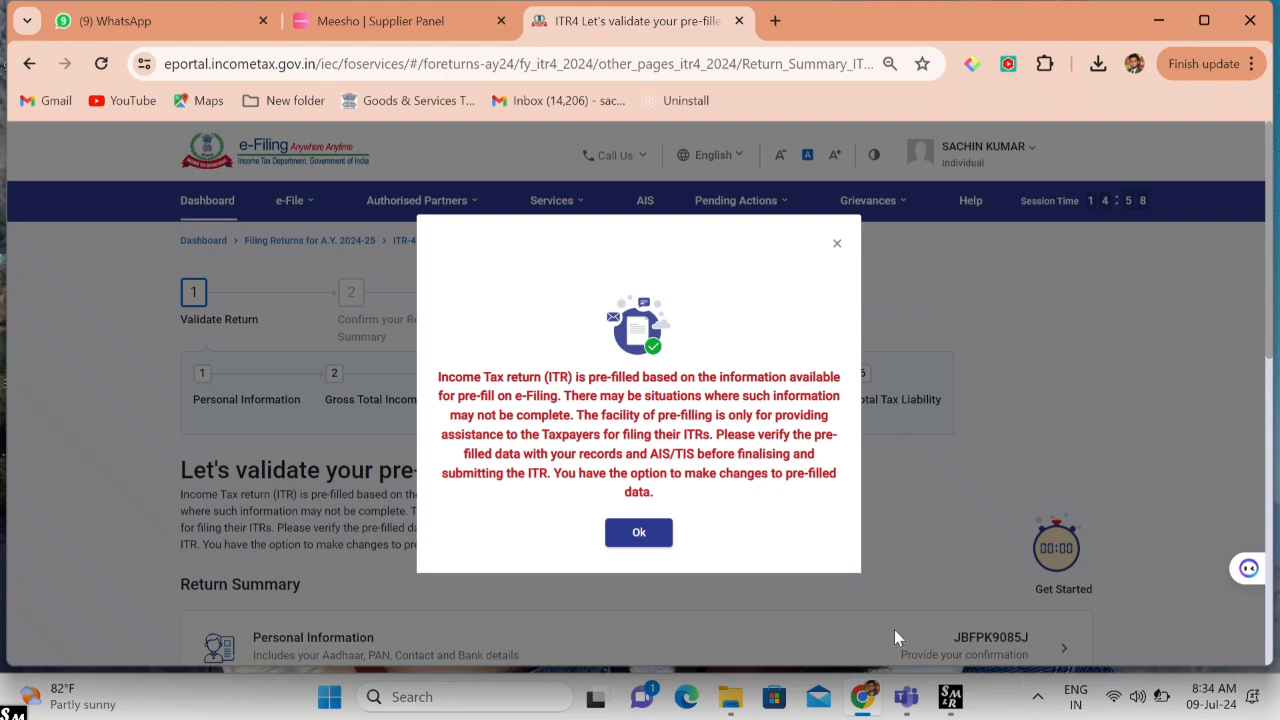
click(645, 533)
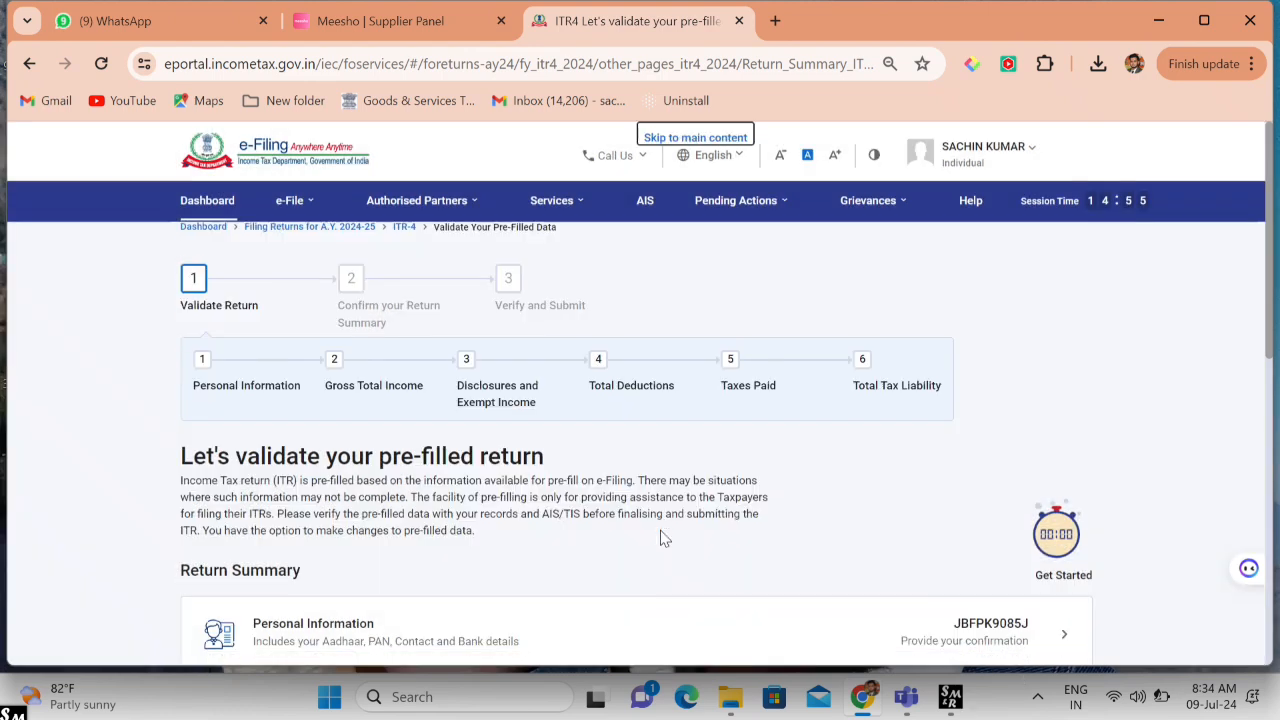
Open the Personal Information section of the Return Summary and review the profile, contact and employment details.
scroll(660, 538, down, 3)
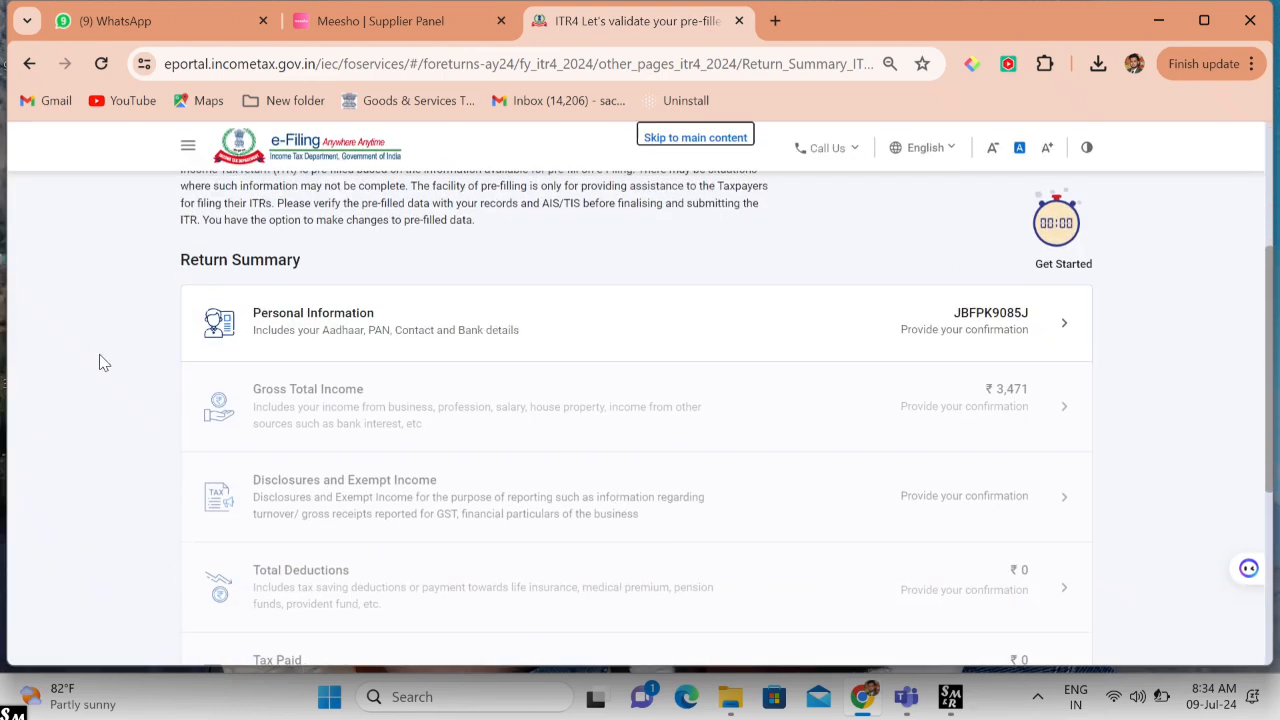
click(985, 313)
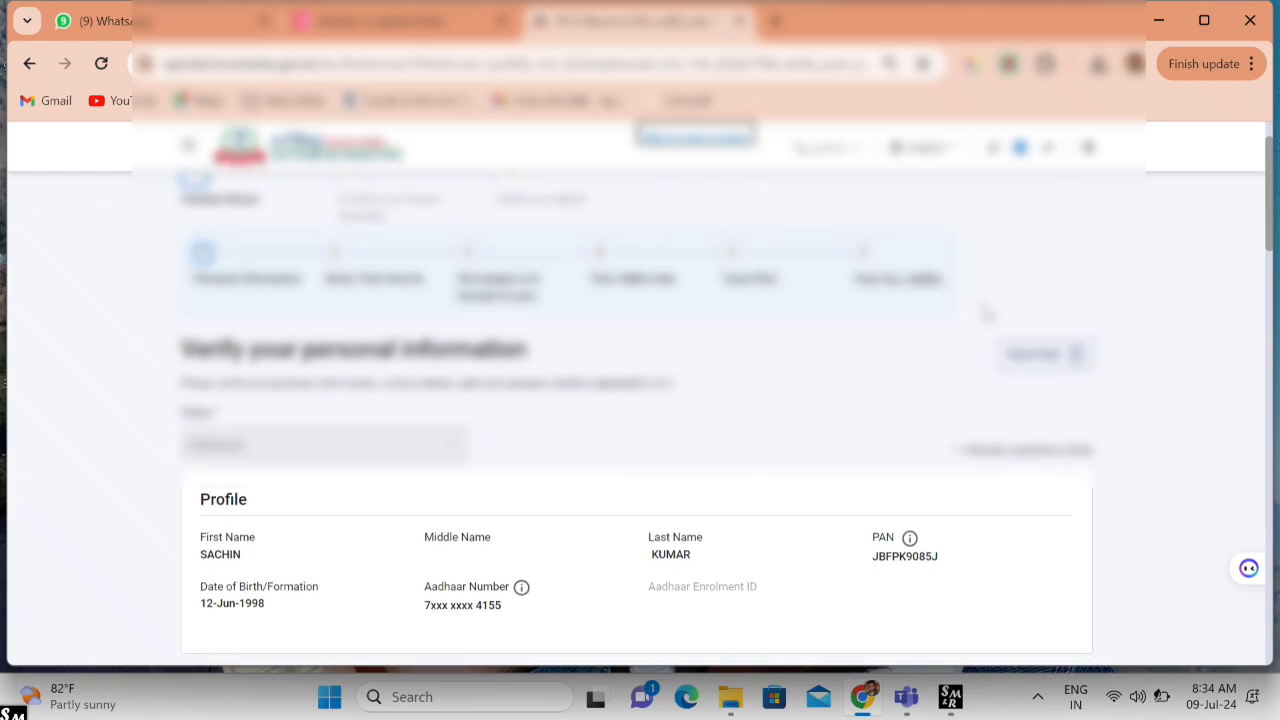
scroll(985, 313, down, 4)
scroll(987, 313, down, 3)
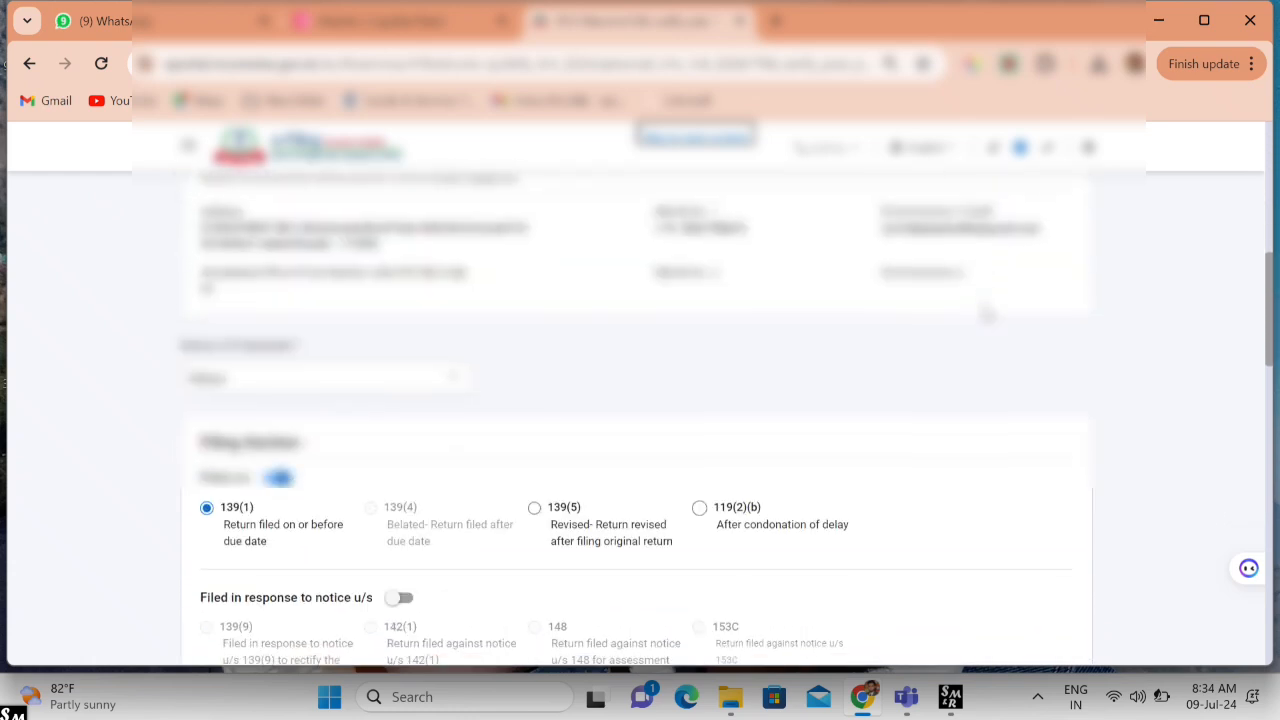
scroll(985, 323, up, 1)
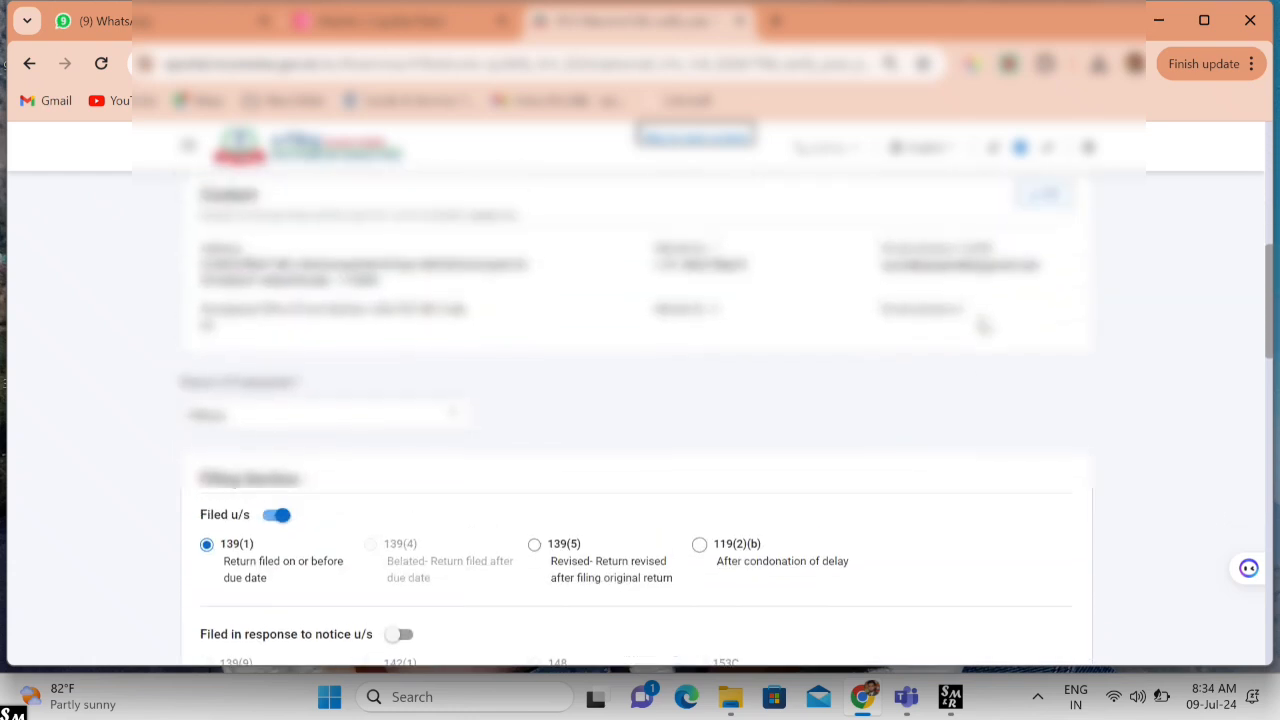
scroll(970, 420, down, 1)
scroll(965, 425, up, 2)
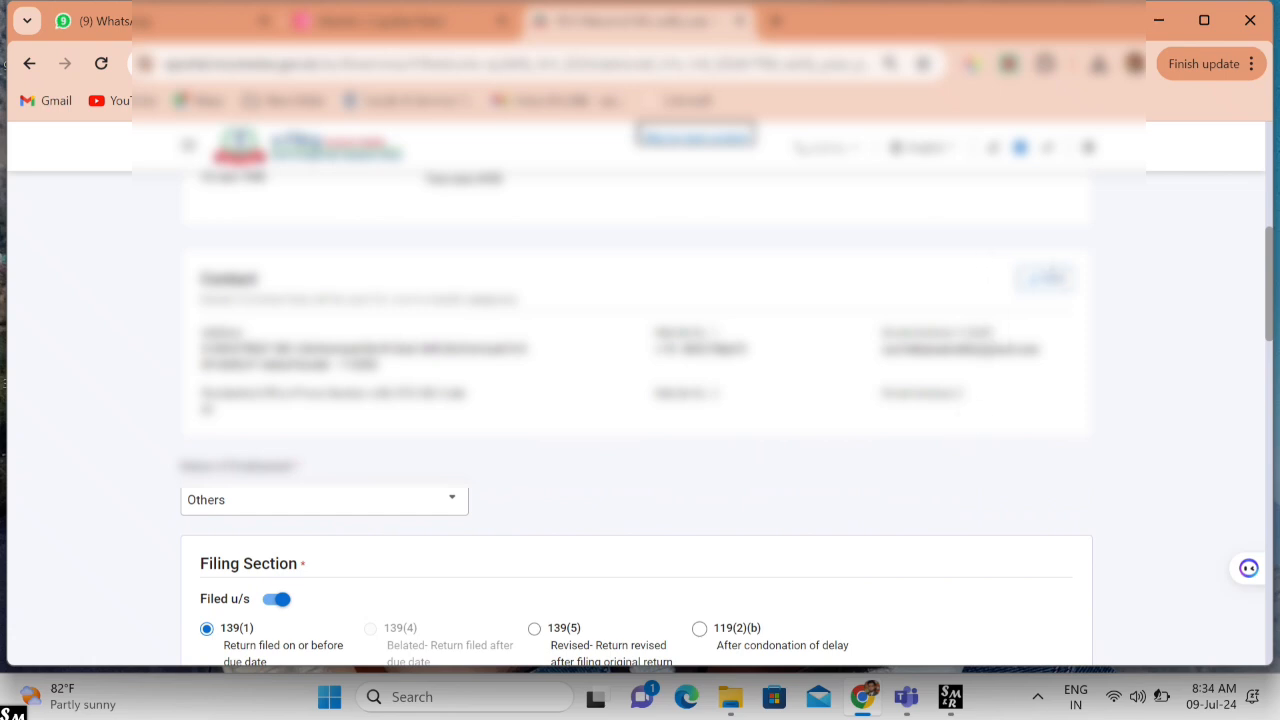
Examine the Nature of Employment and Filing Section options down to the question on opting out of the new tax regime.
scroll(1006, 334, down, 3)
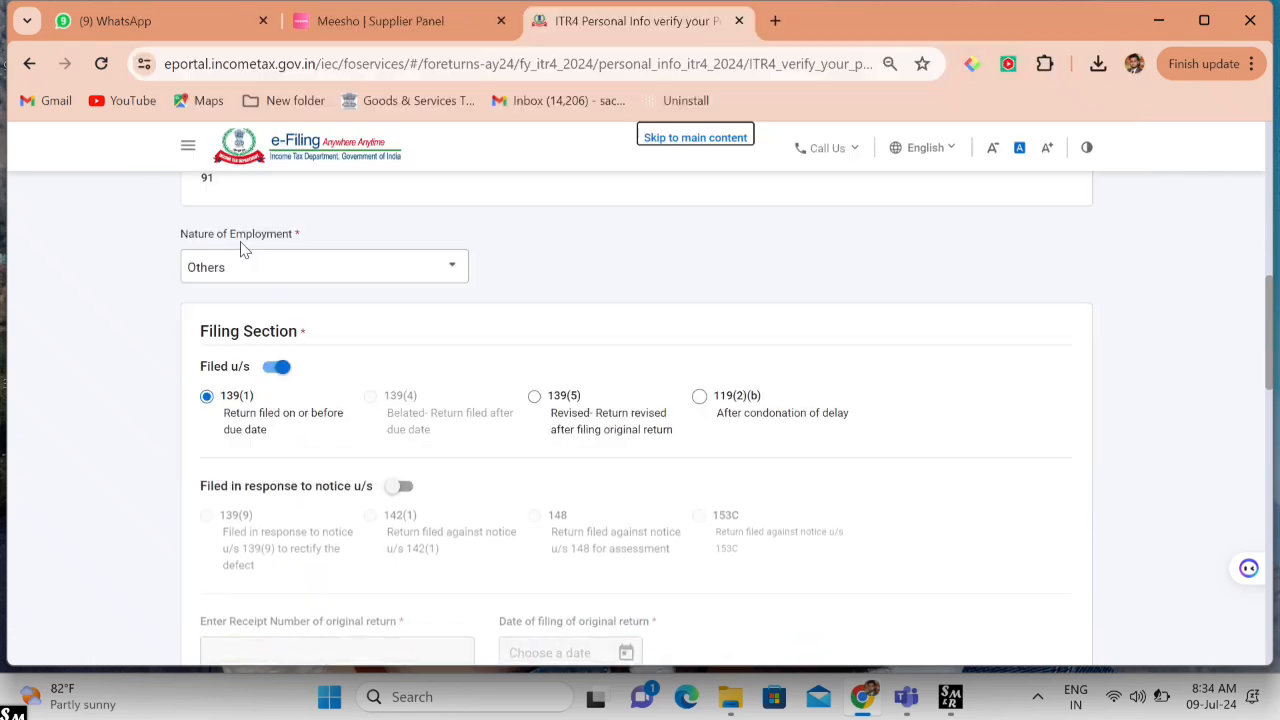
scroll(240, 249, down, 1)
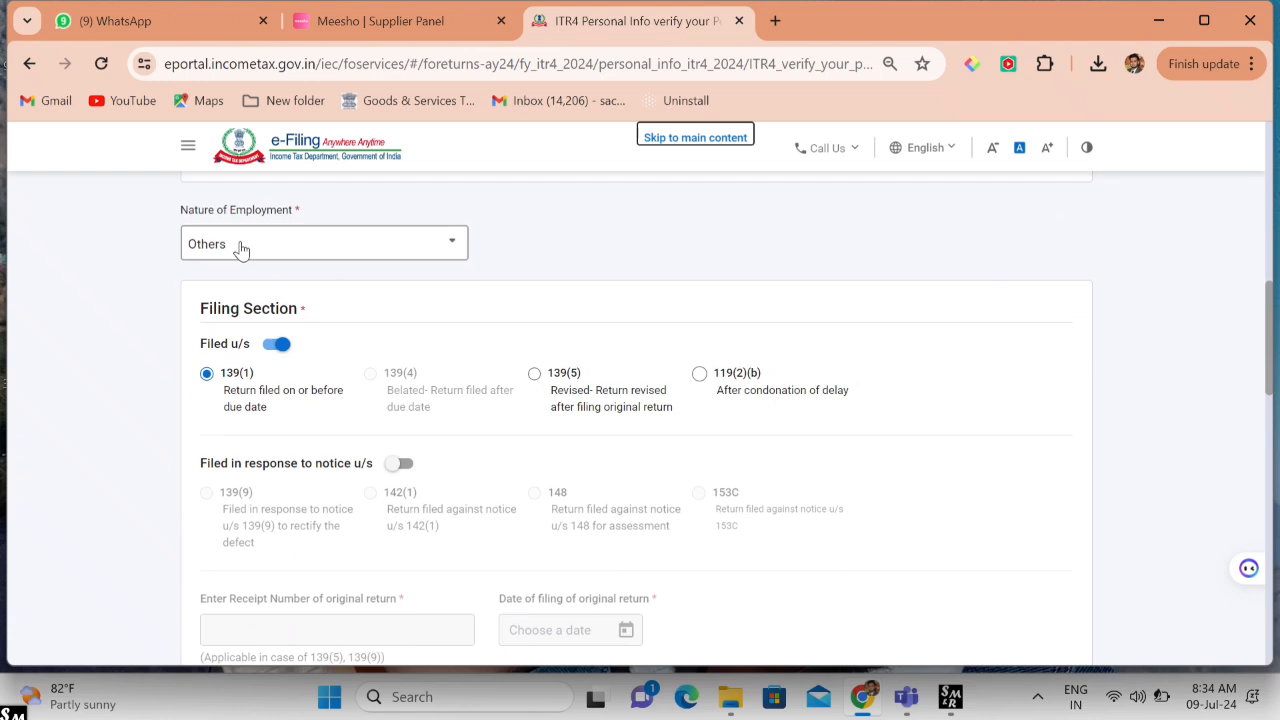
scroll(240, 249, down, 1)
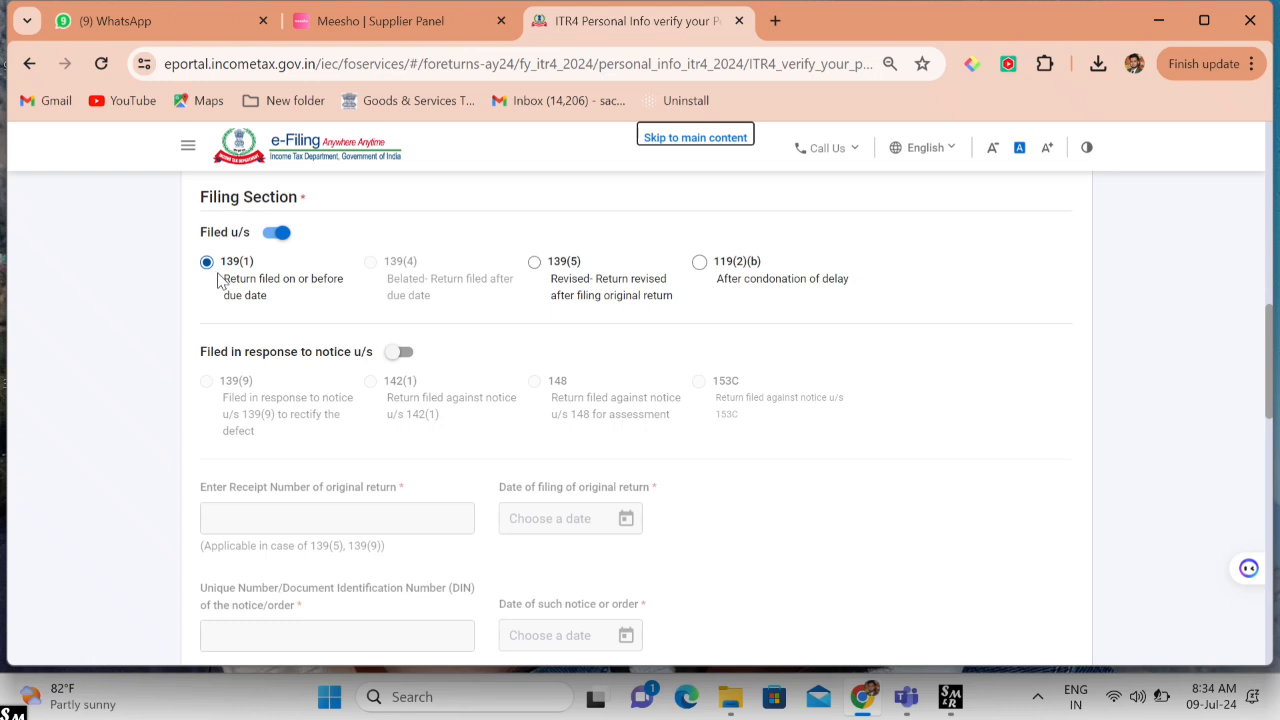
scroll(219, 280, down, 1)
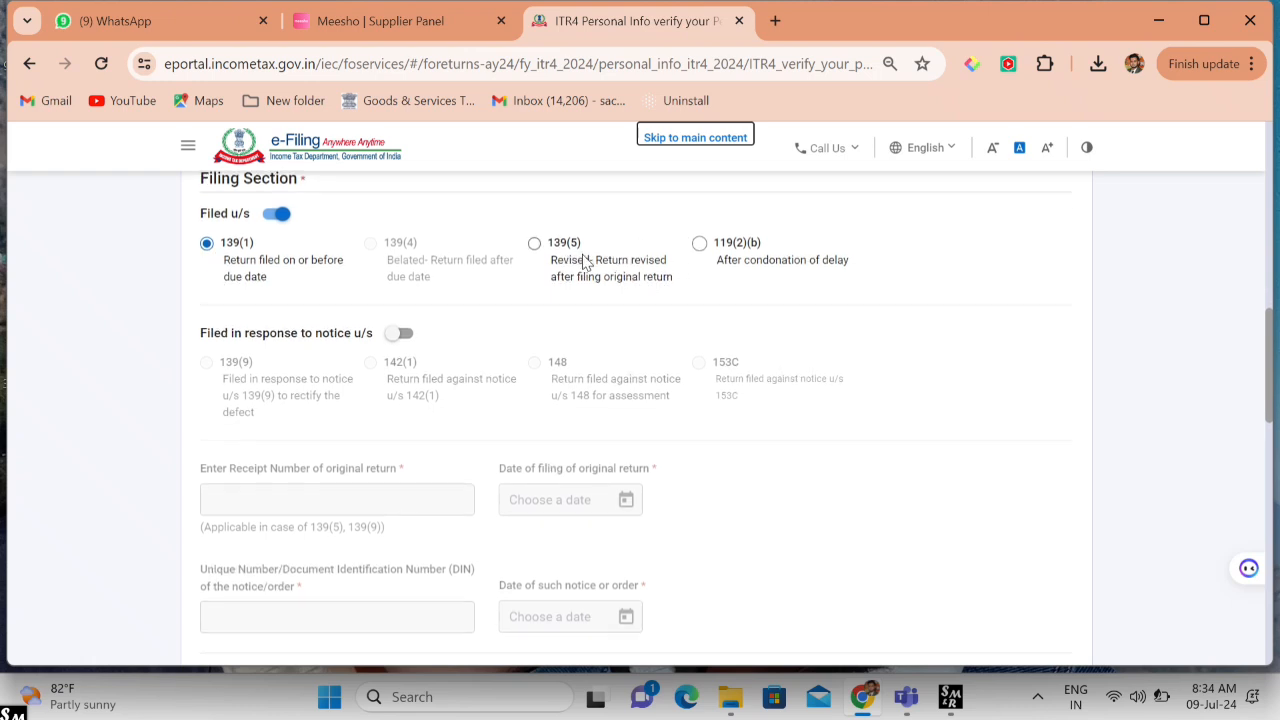
scroll(586, 262, down, 3)
scroll(586, 262, down, 5)
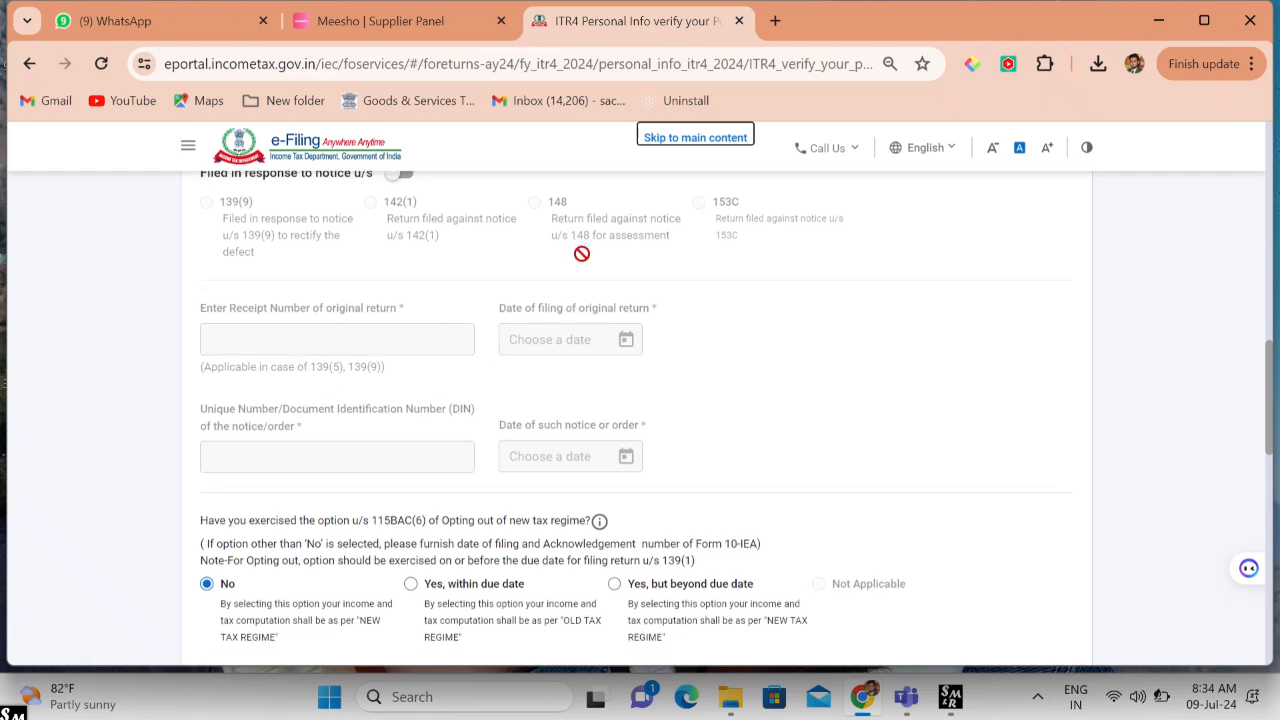
scroll(583, 256, down, 2)
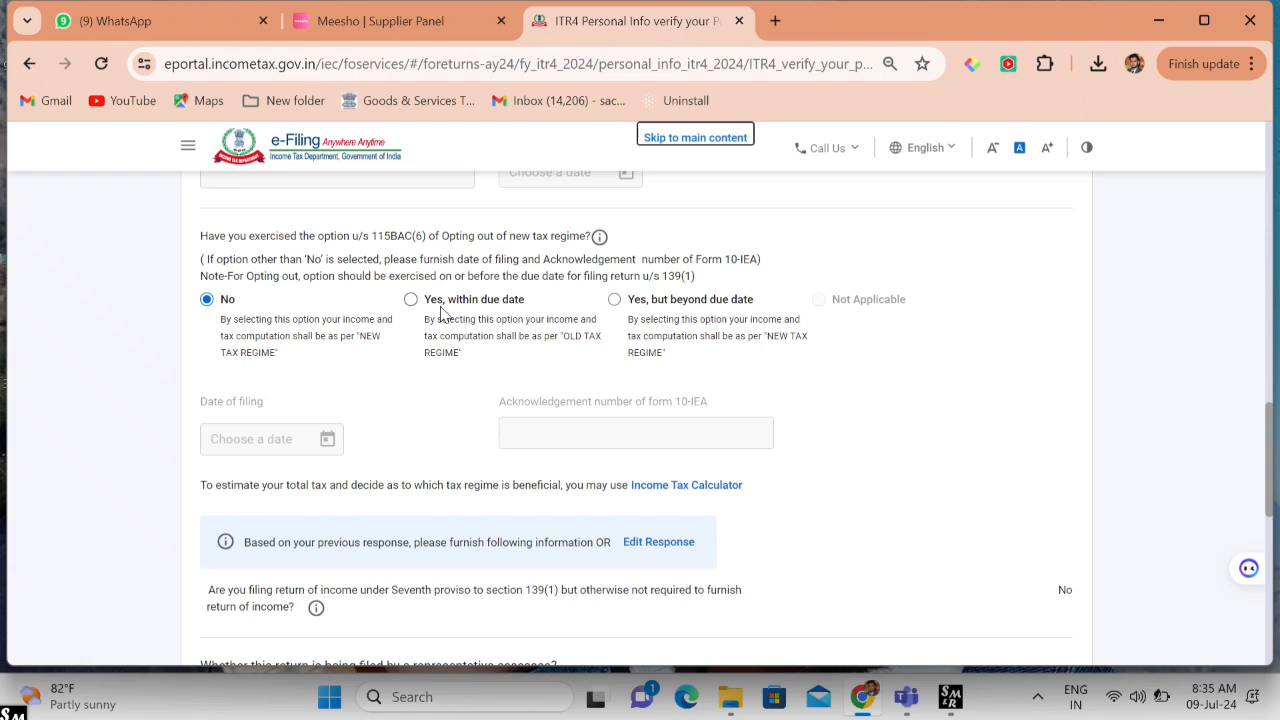
Try "Yes, within due date" for opting out of the new tax regime, and set the answer back to No.
click(410, 300)
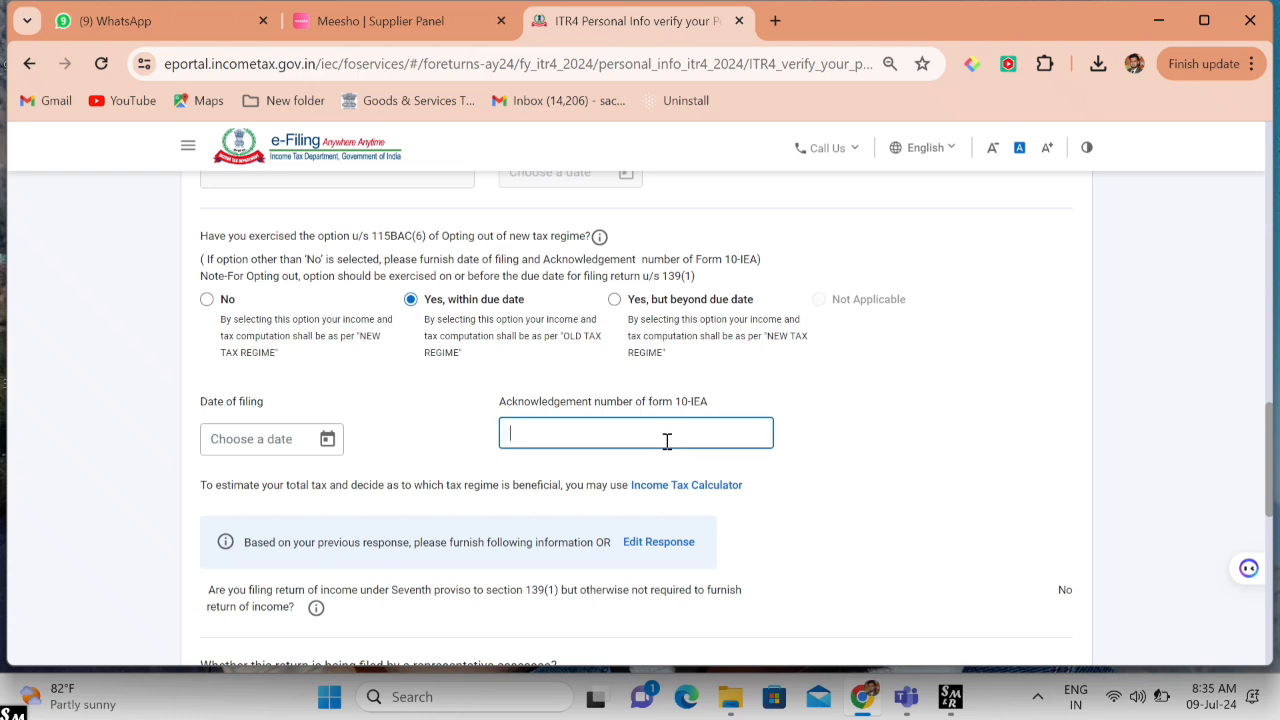
scroll(668, 443, down, 1)
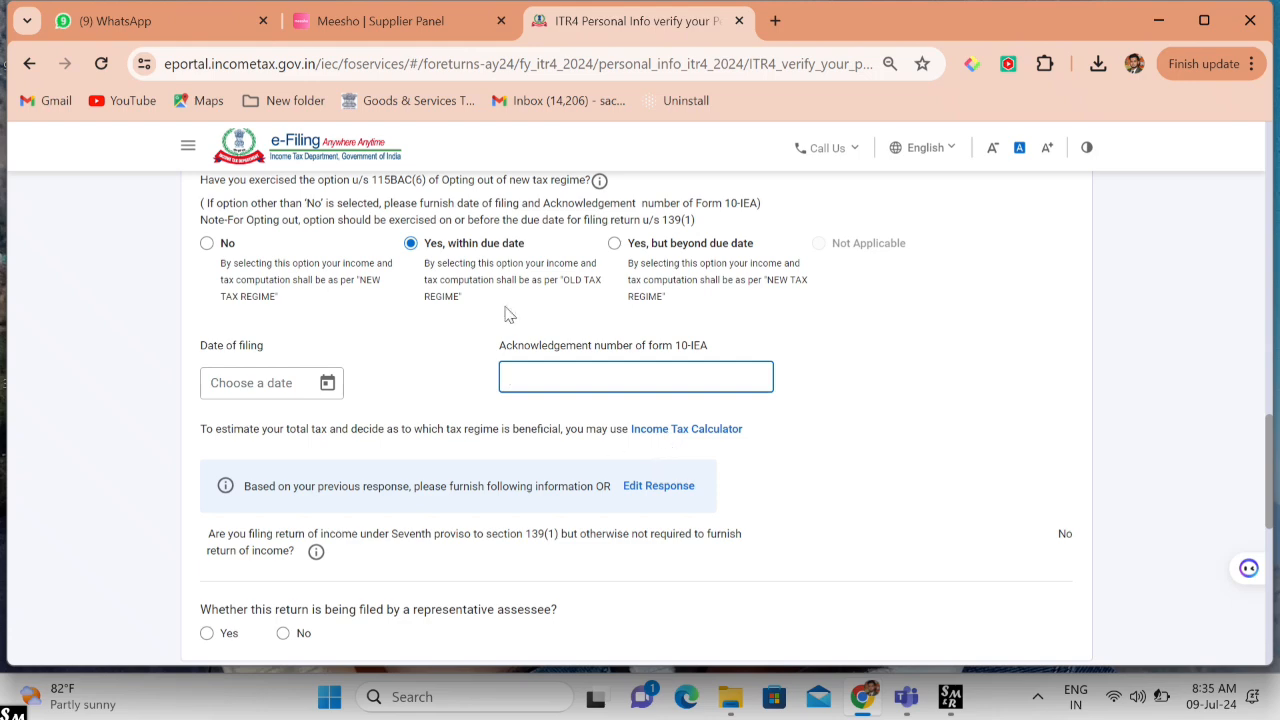
click(206, 243)
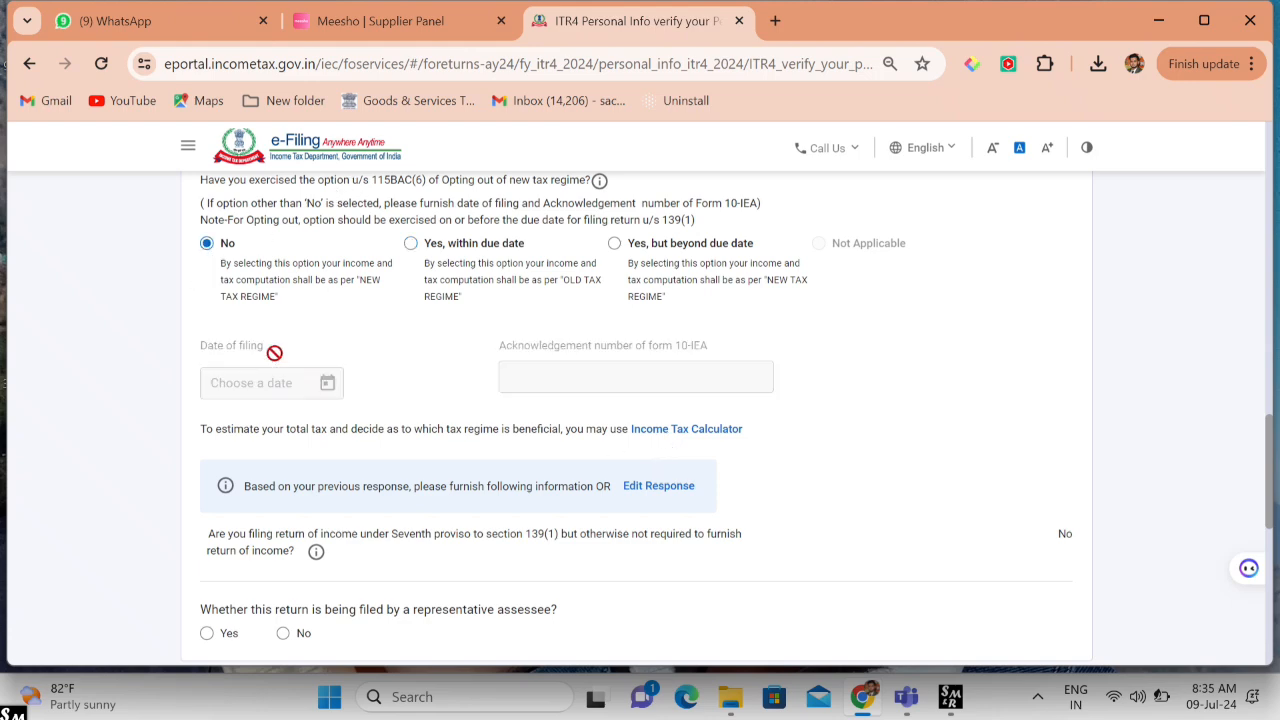
Answer No to the return being filed by a representative assessee and confirm the Personal Information section.
scroll(274, 354, down, 7)
scroll(277, 362, up, 5)
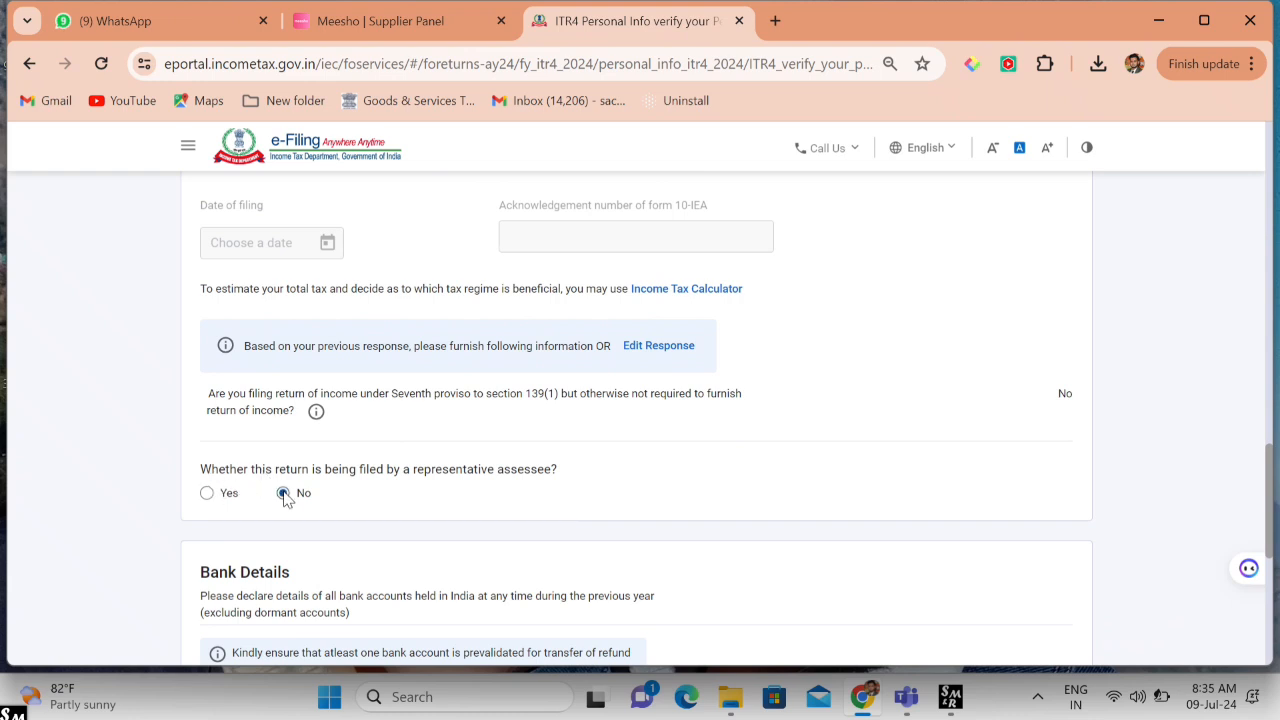
scroll(285, 500, down, 6)
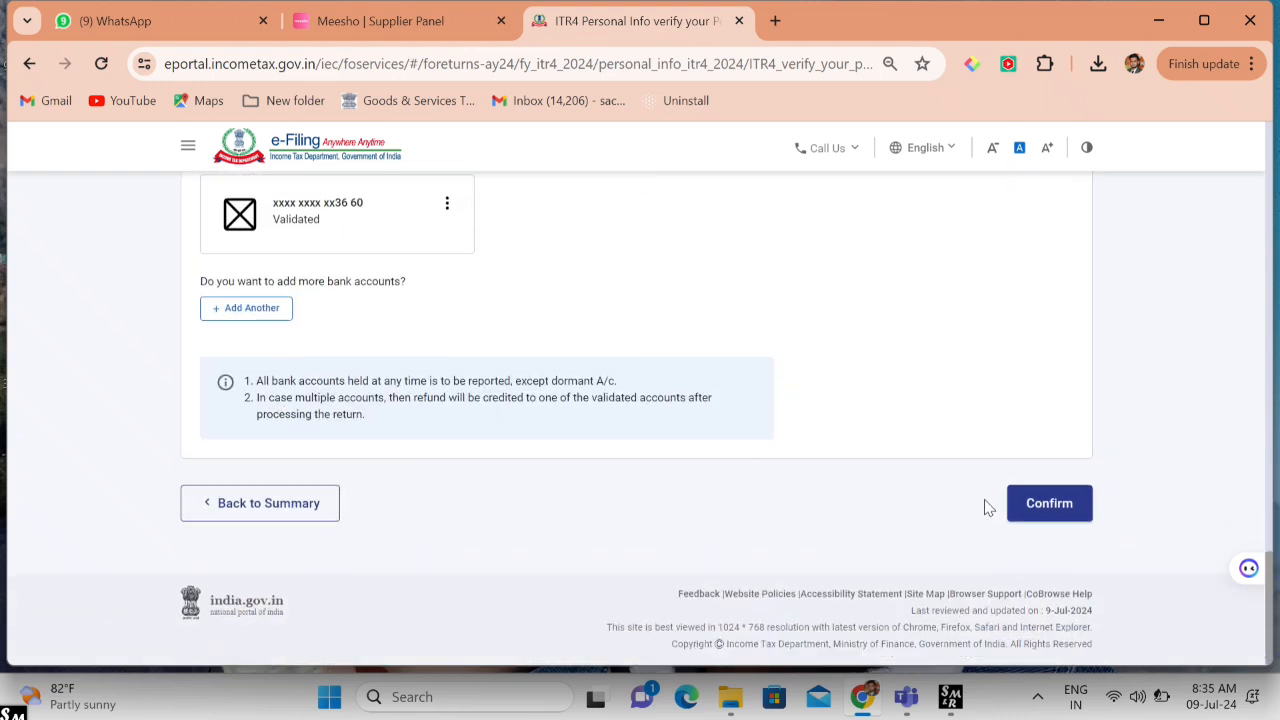
click(1022, 513)
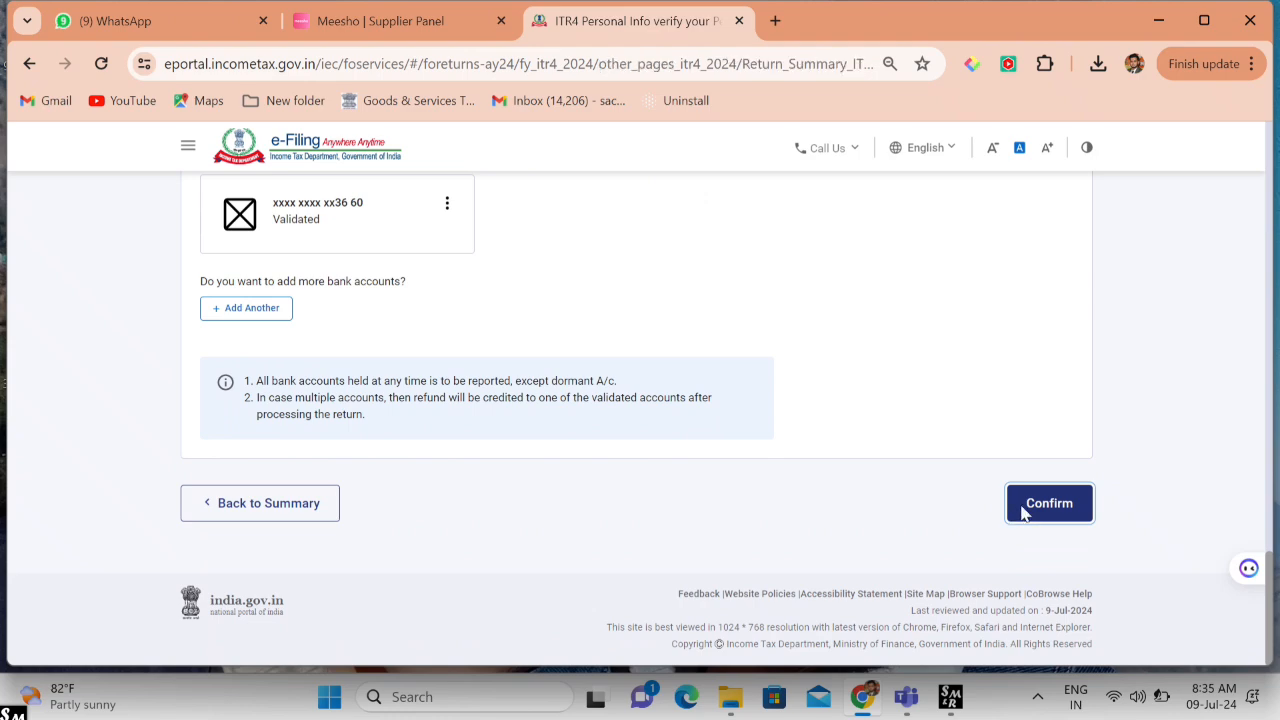
Open the Gross Total Income section from the Return Summary.
scroll(1022, 513, down, 2)
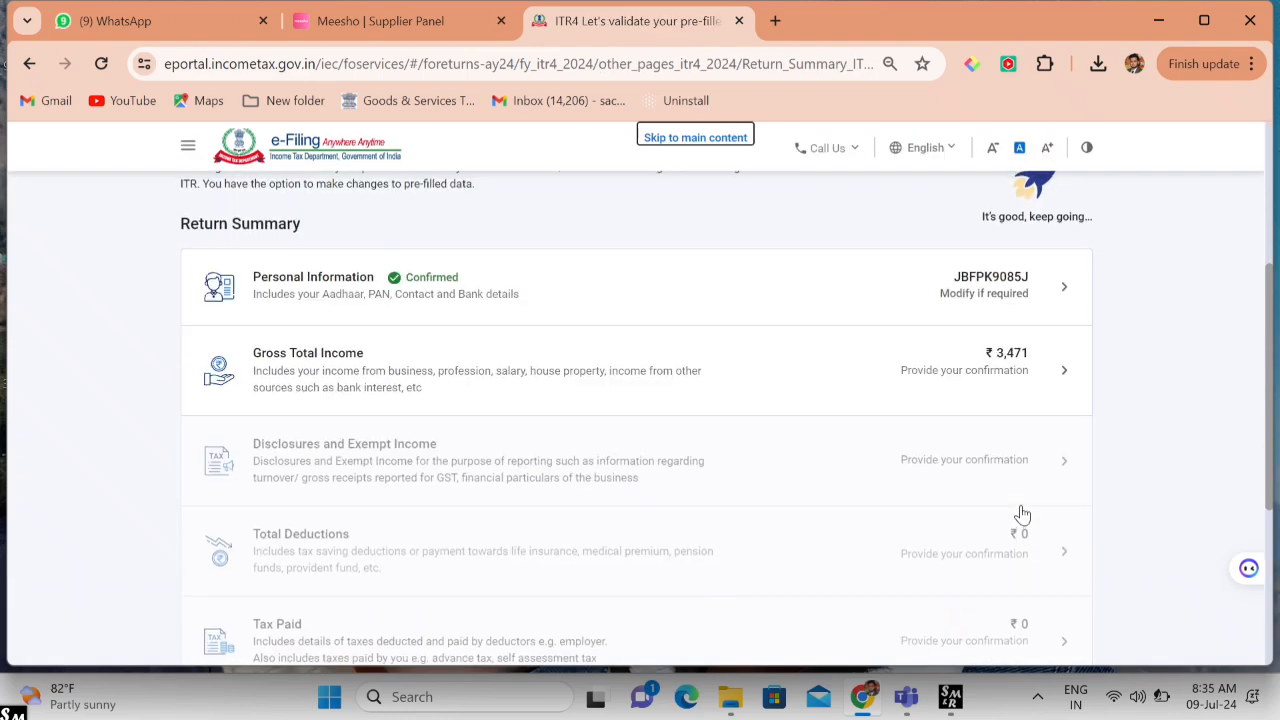
click(1019, 370)
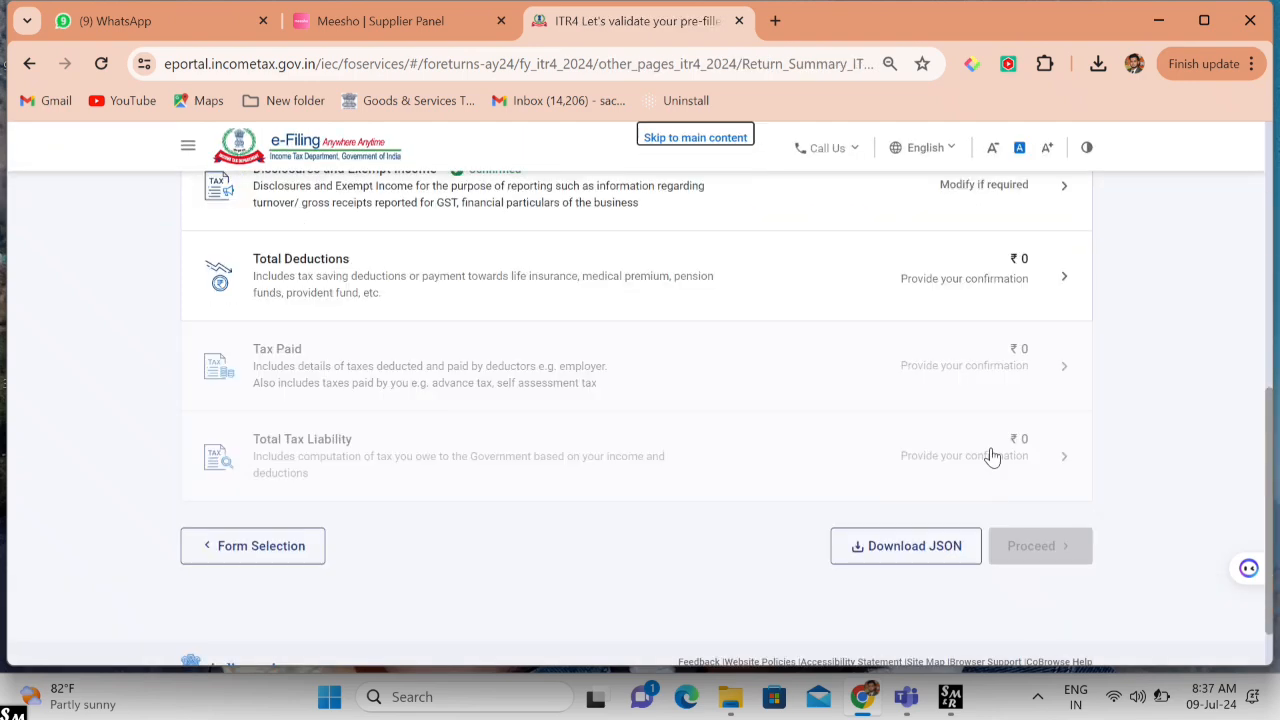
Open Total Deductions, continuing past the Section 80CCD(2) question, and show the full list of deductions.
click(1036, 264)
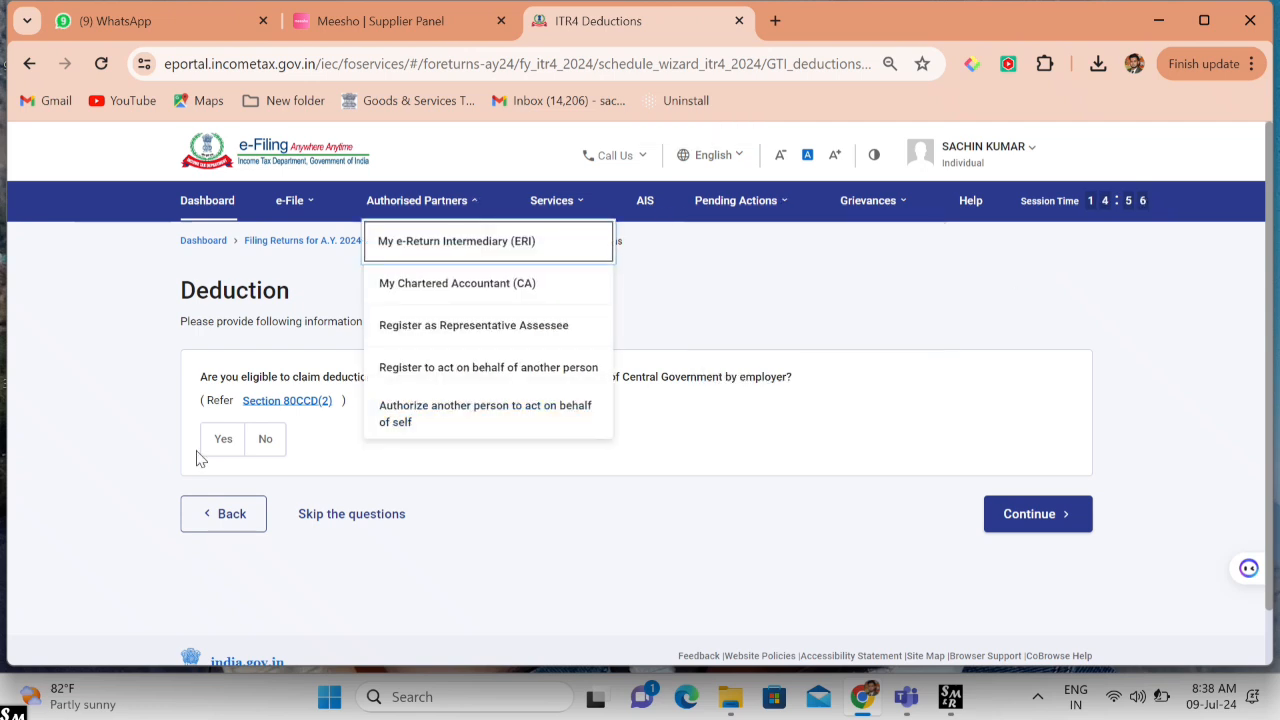
click(1045, 532)
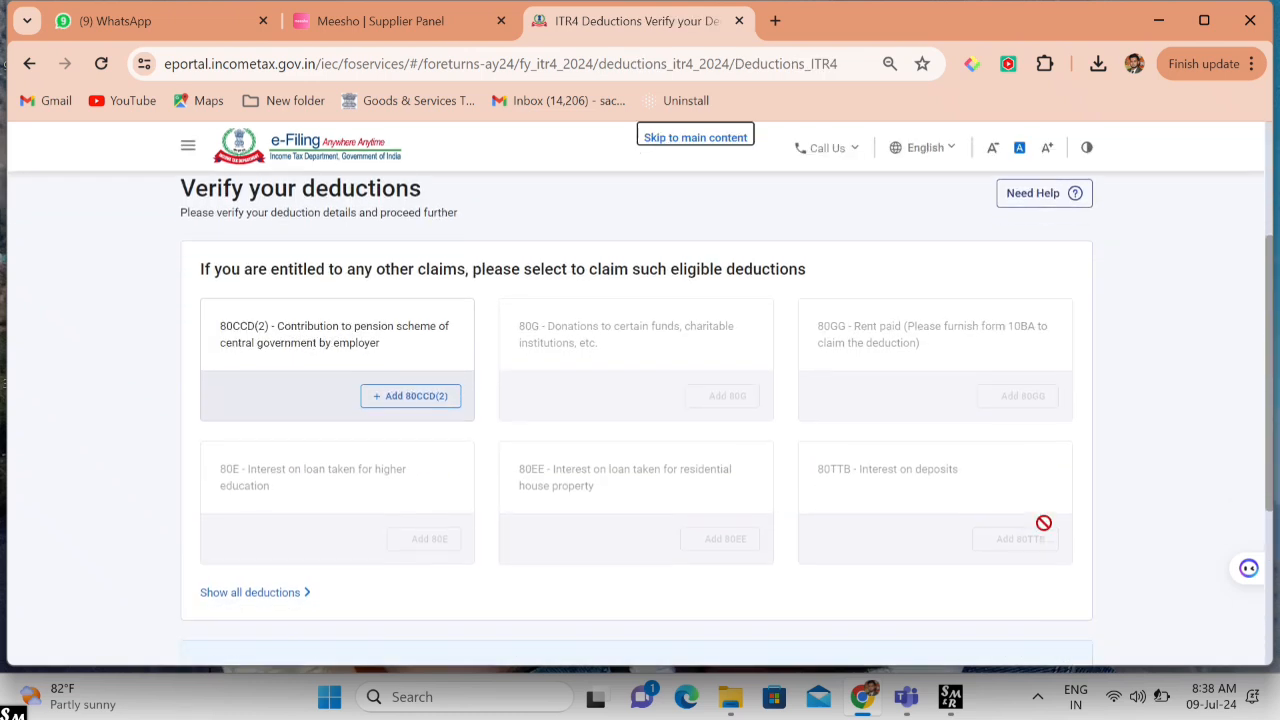
scroll(1043, 522, down, 1)
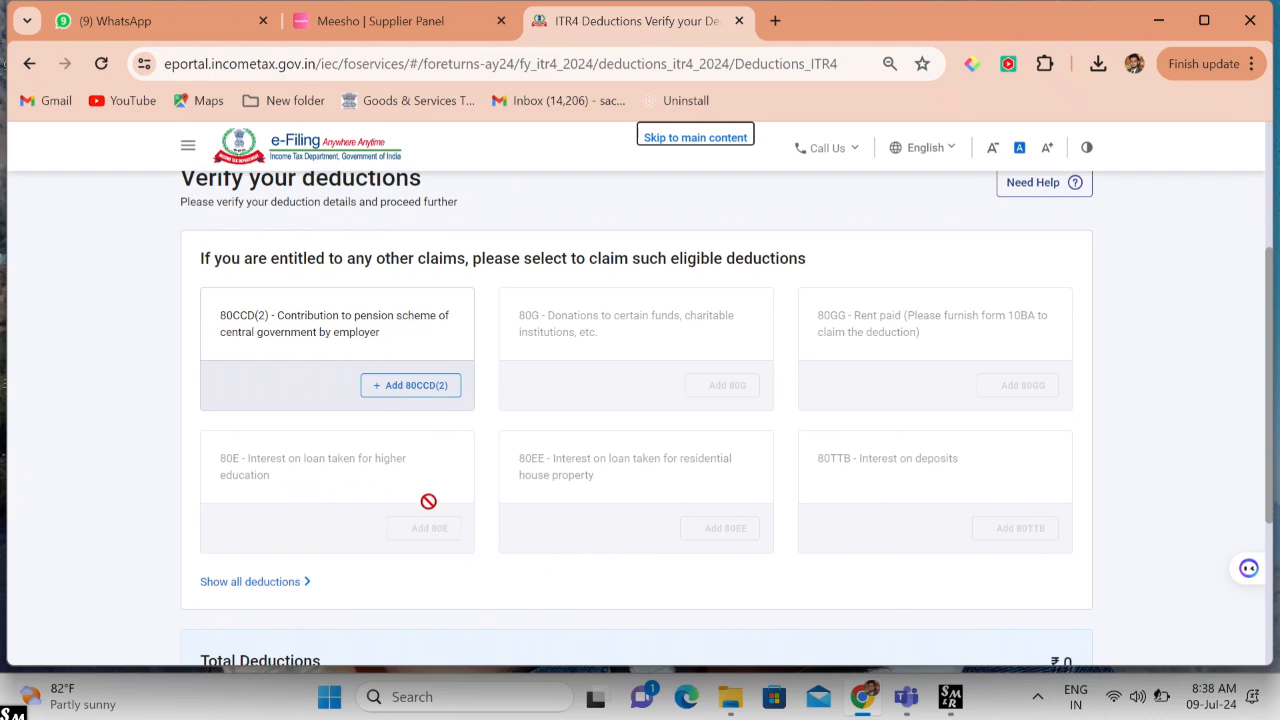
click(252, 581)
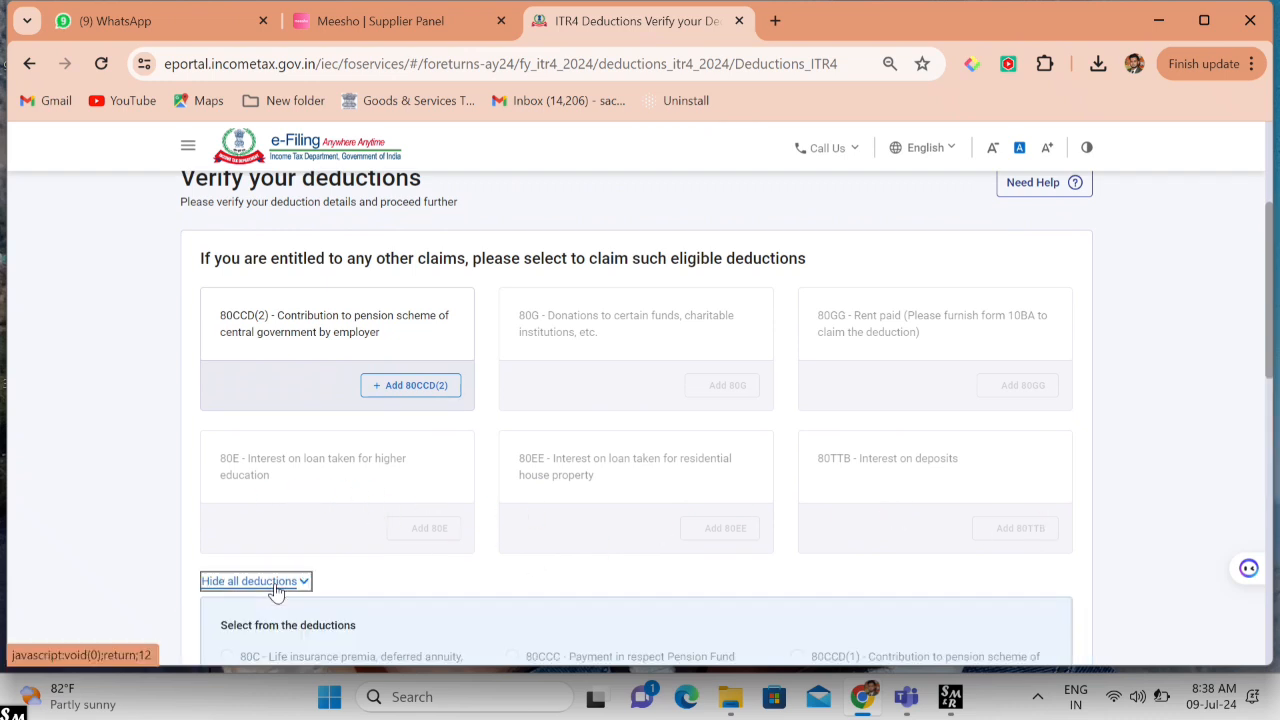
Review the full list of deductions available under the new tax regime and confirm the Total Deductions section.
scroll(274, 588, down, 3)
scroll(274, 582, down, 2)
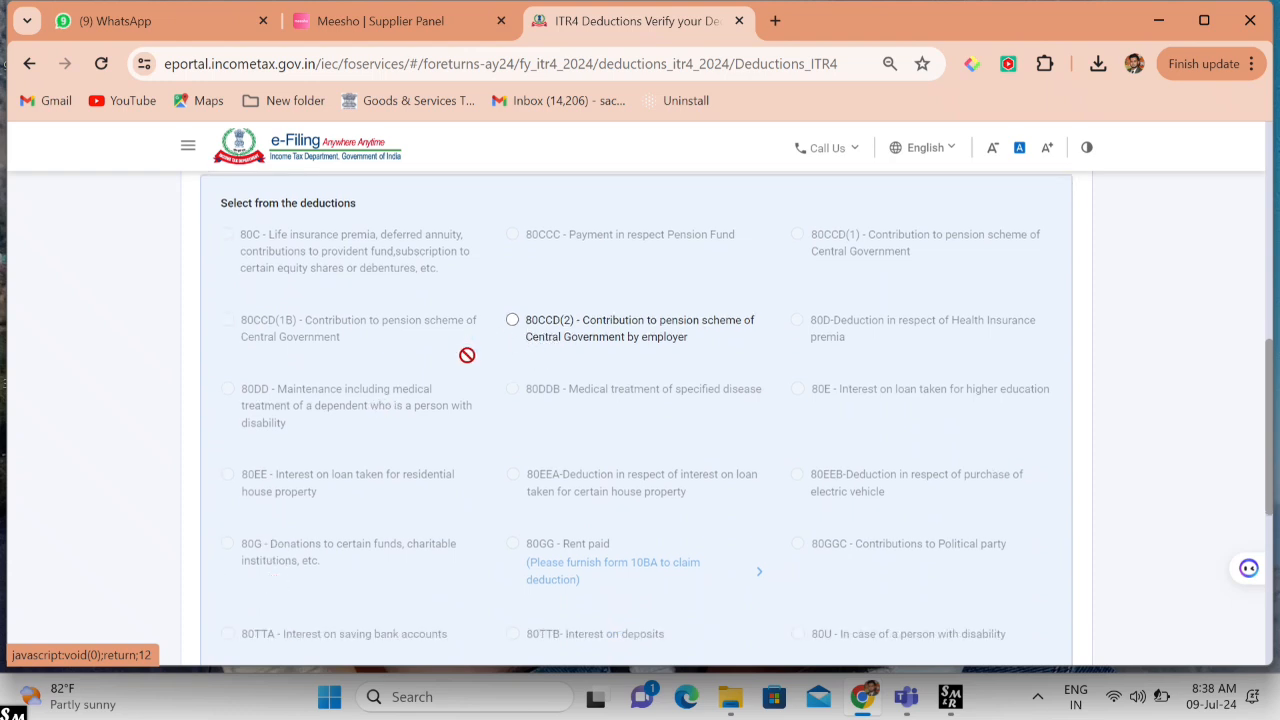
scroll(467, 355, down, 2)
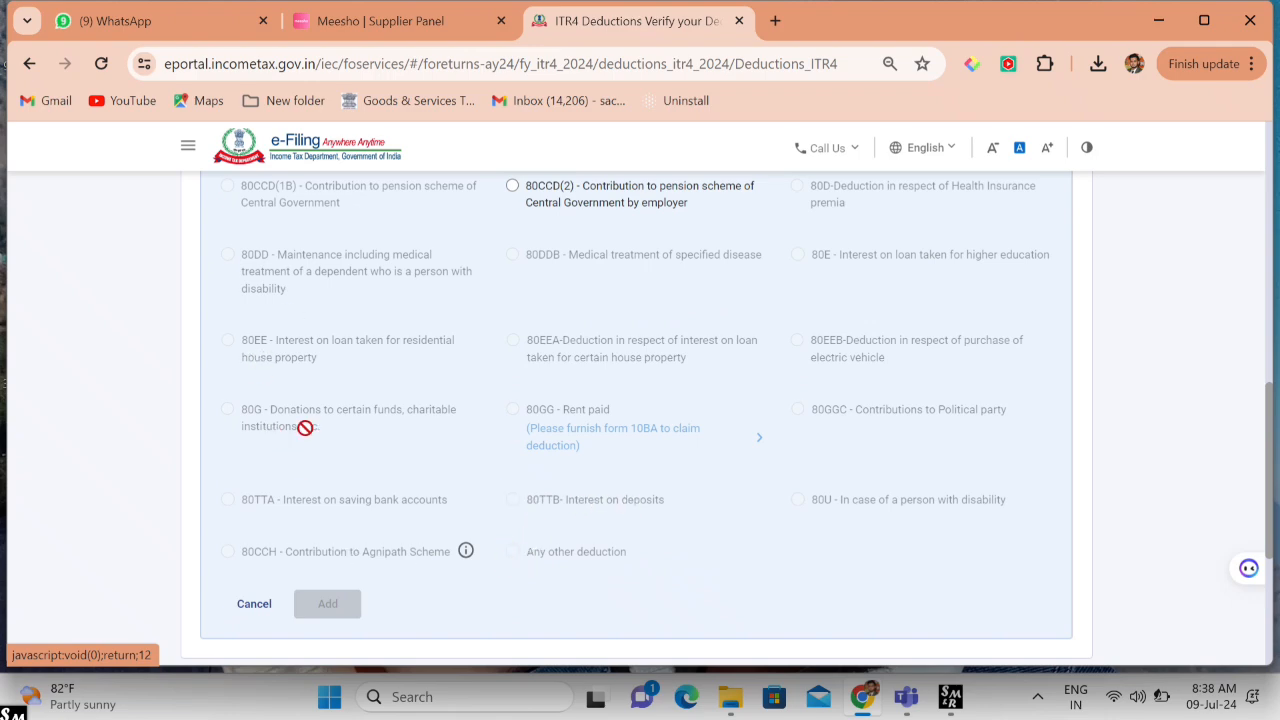
scroll(305, 427, up, 8)
scroll(305, 427, down, 10)
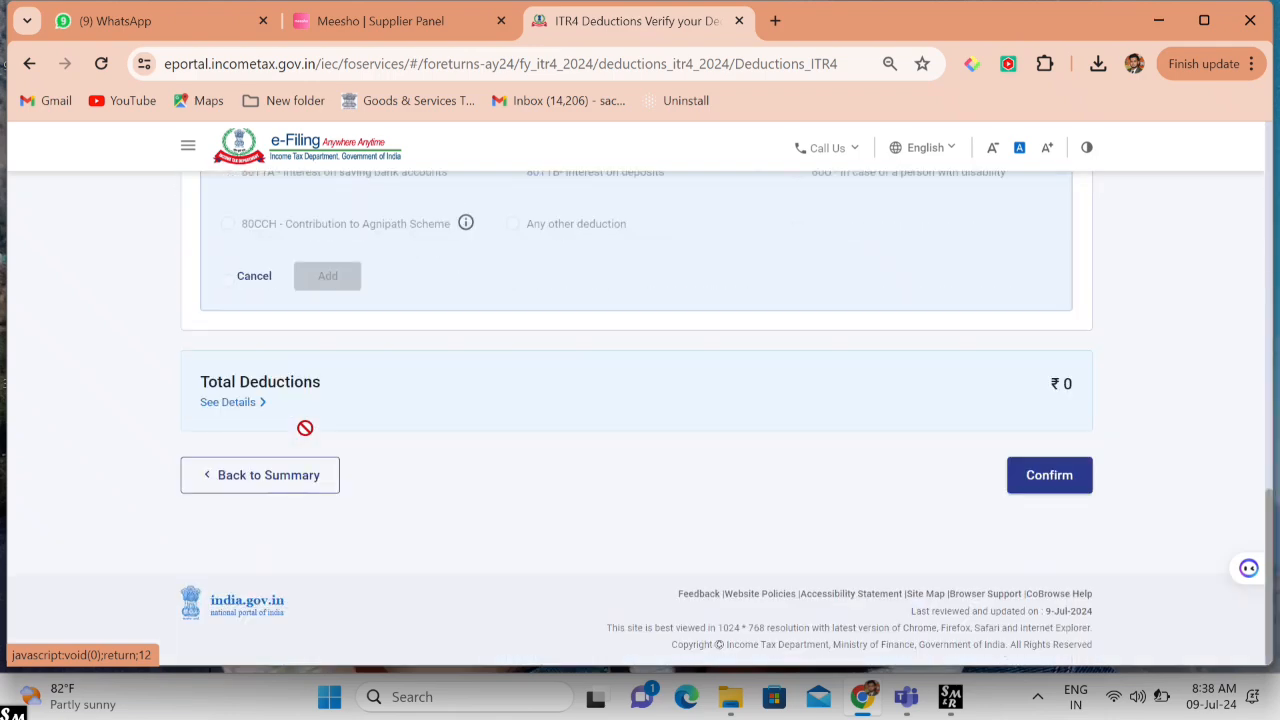
click(1045, 486)
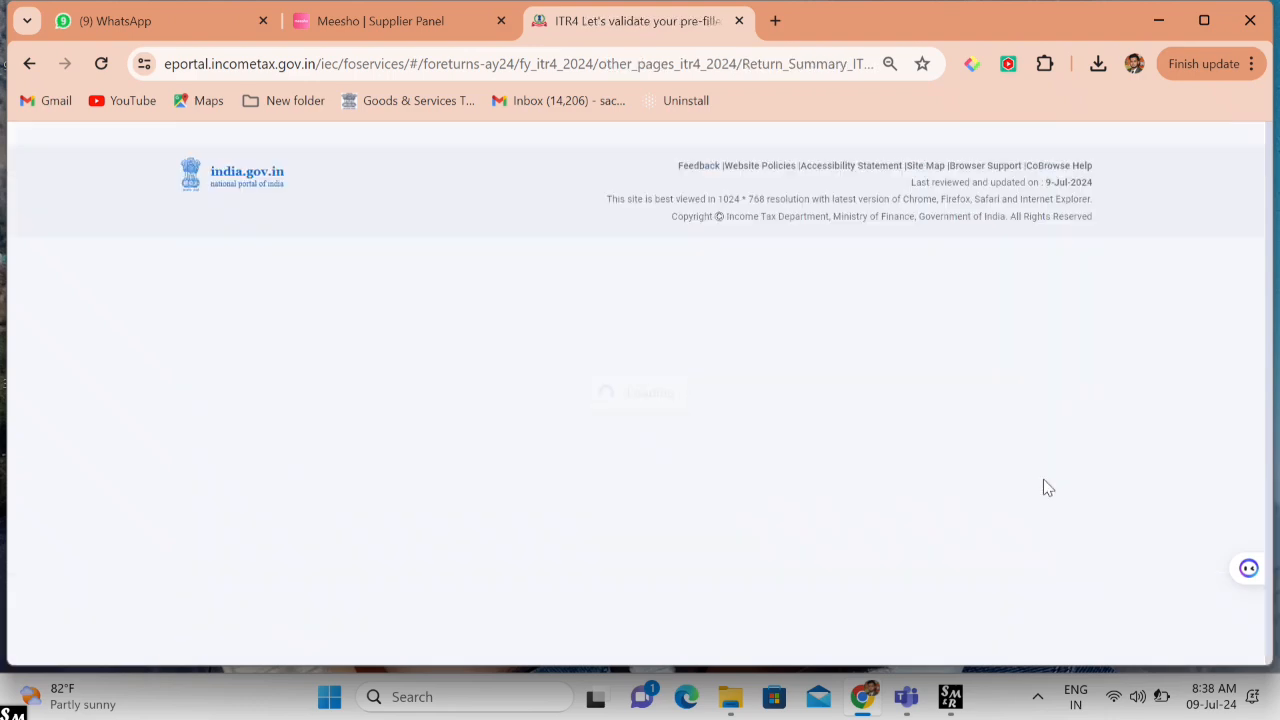
Reopen the Personal Information section from the Return Summary and find the question on opting out of the new tax regime.
scroll(1043, 487, down, 4)
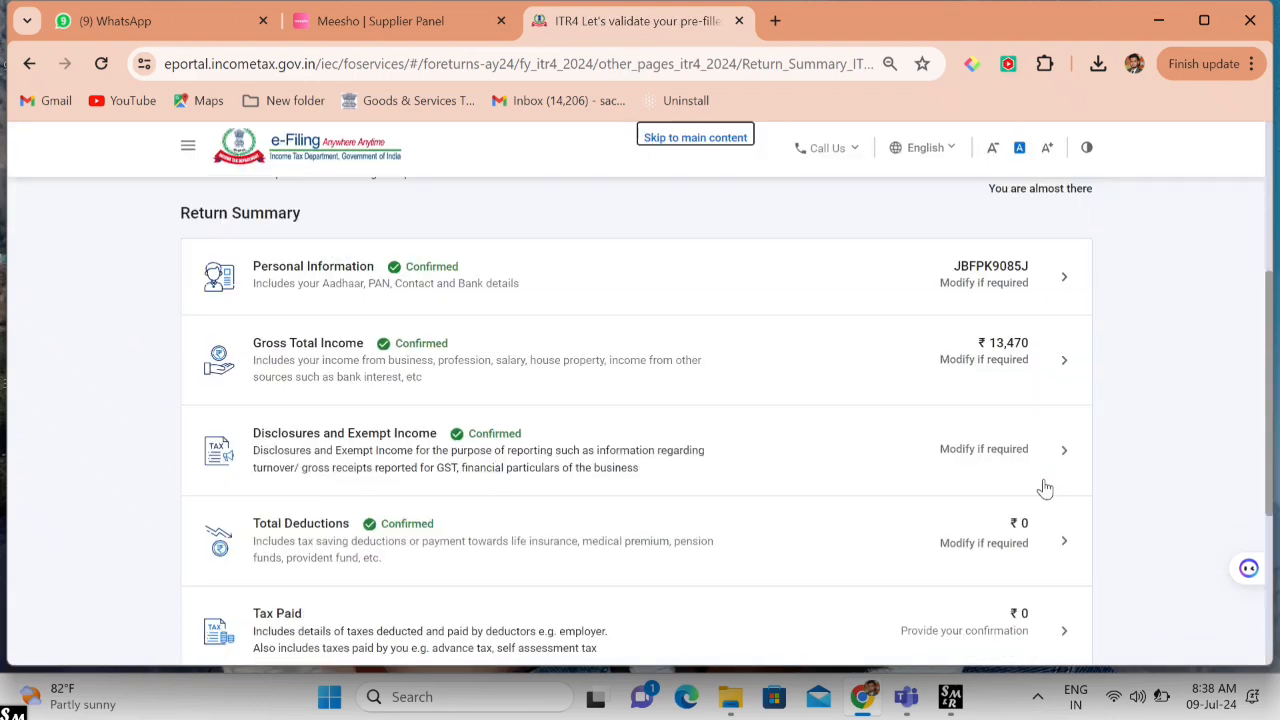
click(1050, 292)
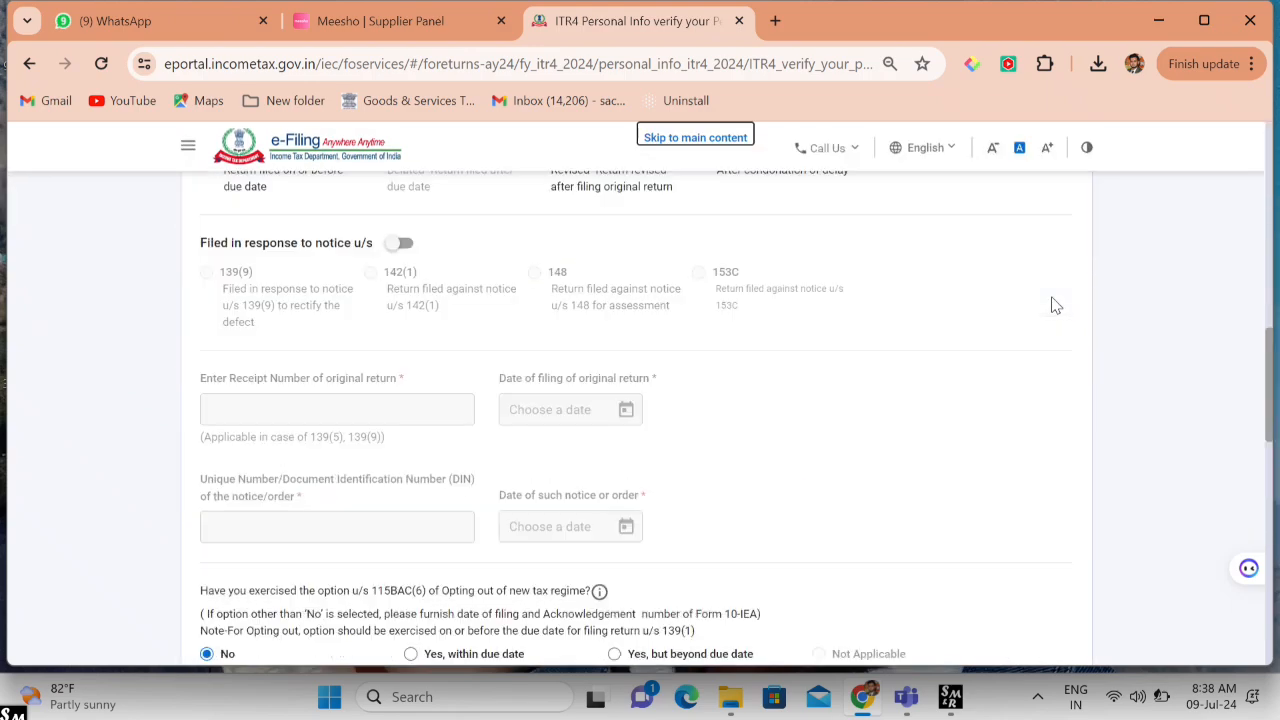
scroll(1055, 305, down, 9)
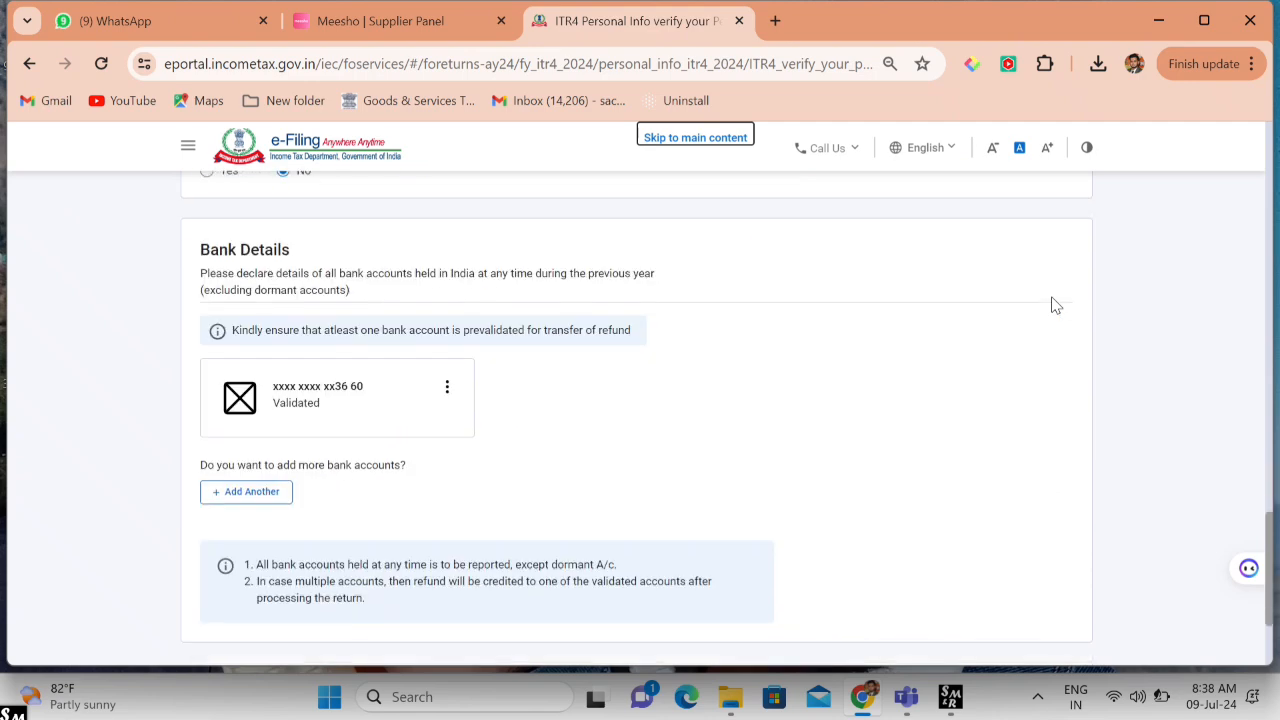
scroll(1055, 305, up, 10)
scroll(1055, 305, down, 4)
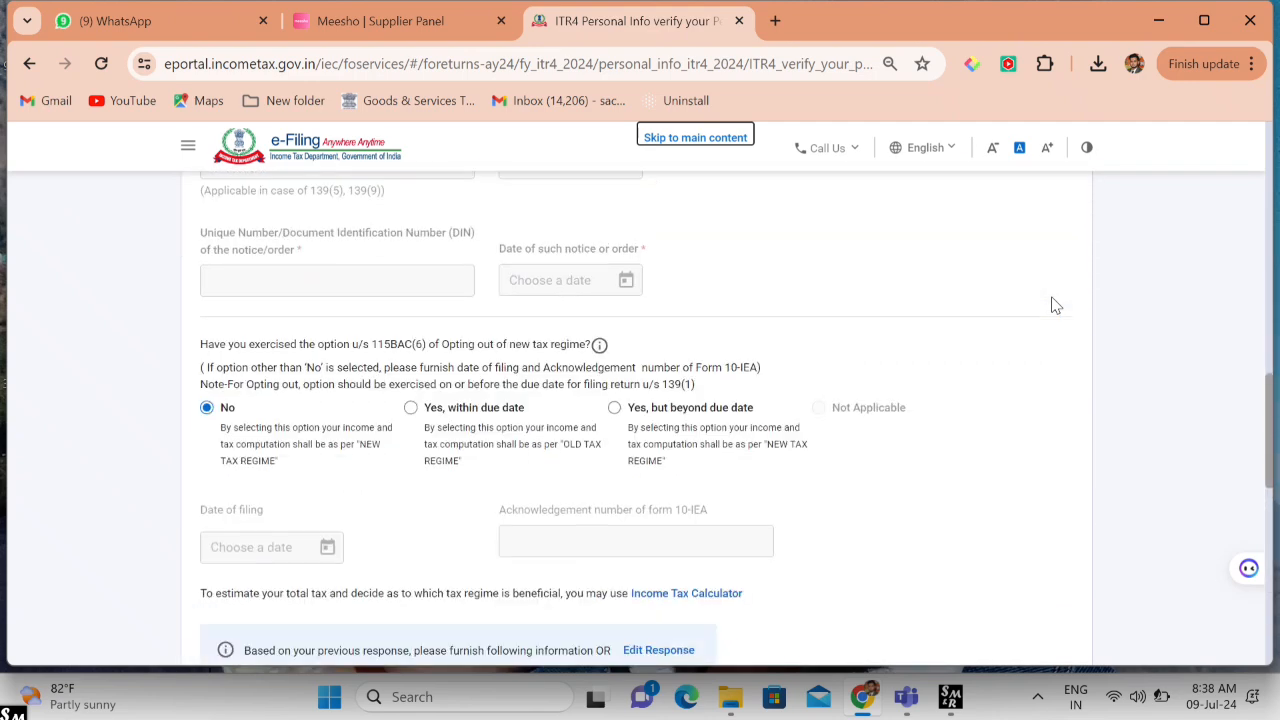
scroll(1055, 305, down, 1)
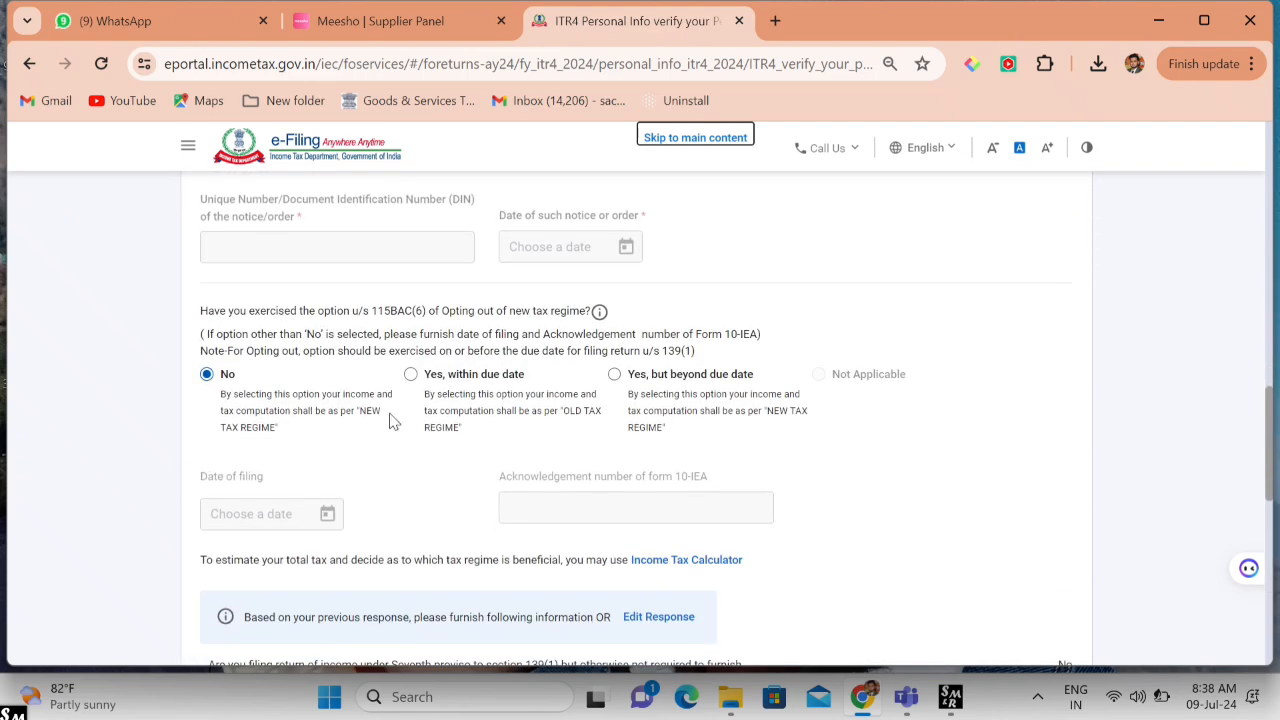
Answer "Yes, within due date" for opting out of the new tax regime and set the Form 10-IEA date of filing to 08-Jul-2024.
click(411, 376)
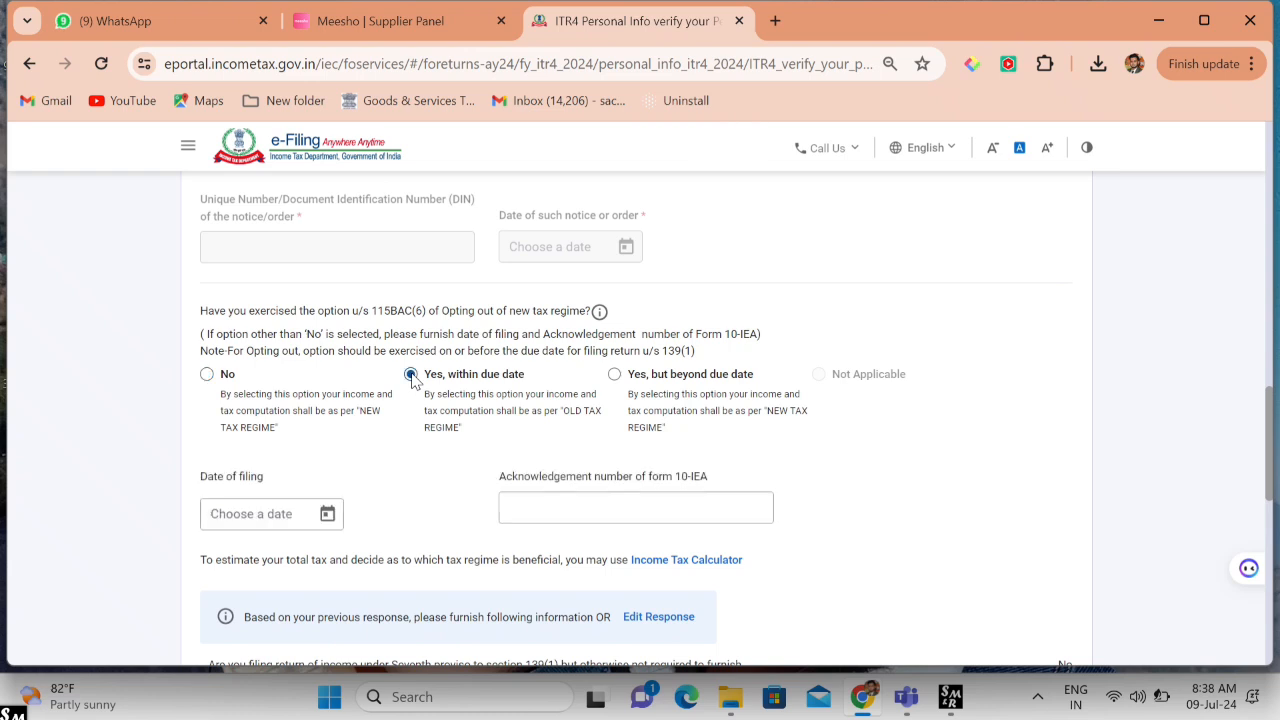
click(327, 515)
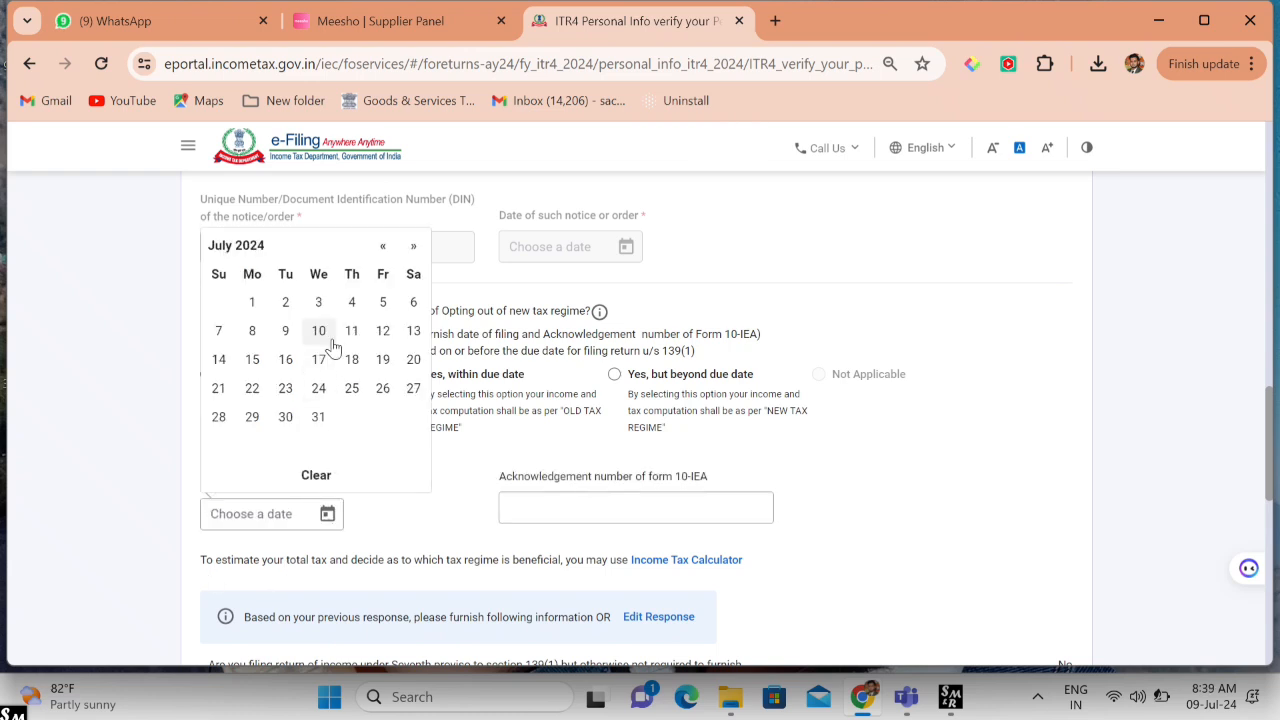
click(252, 332)
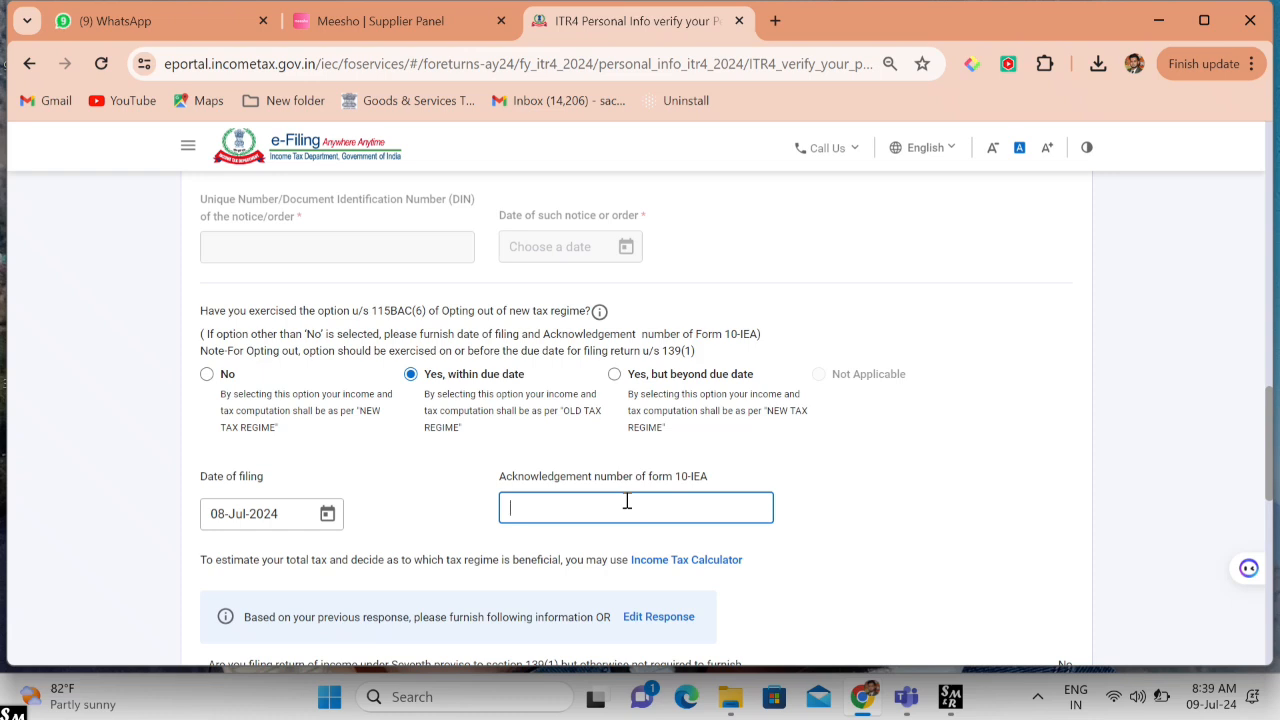
scroll(627, 501, down, 10)
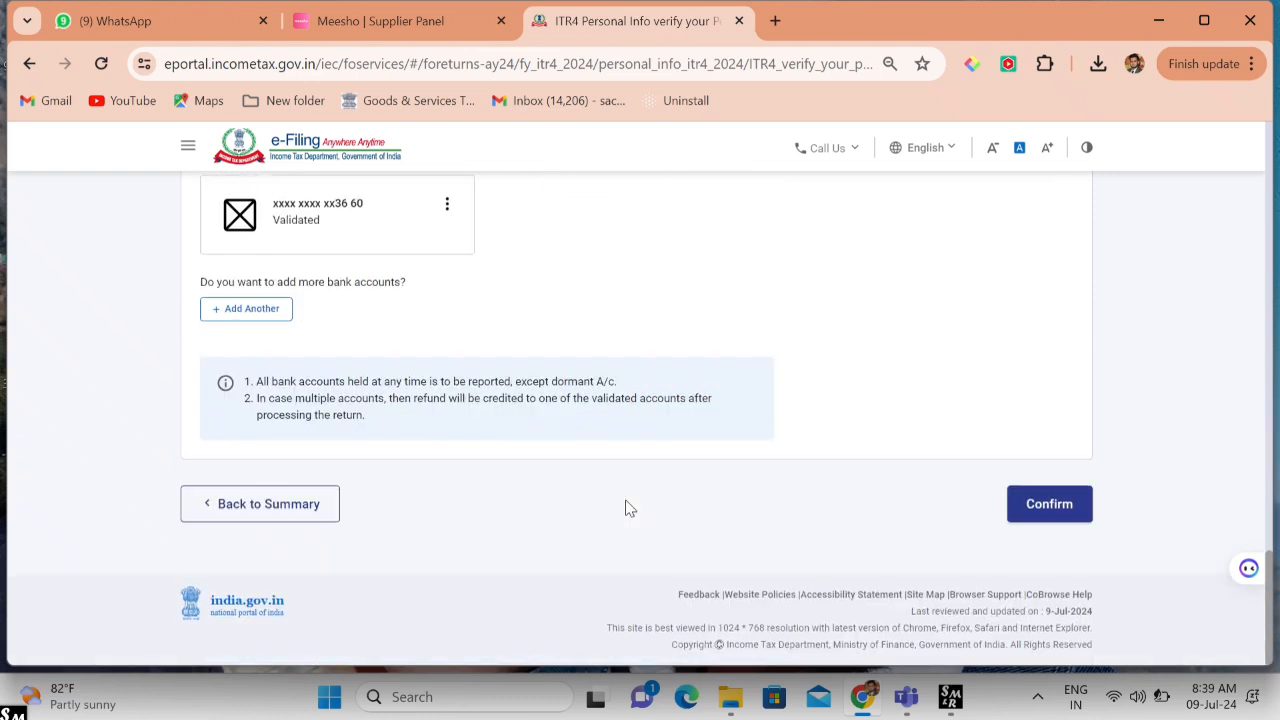